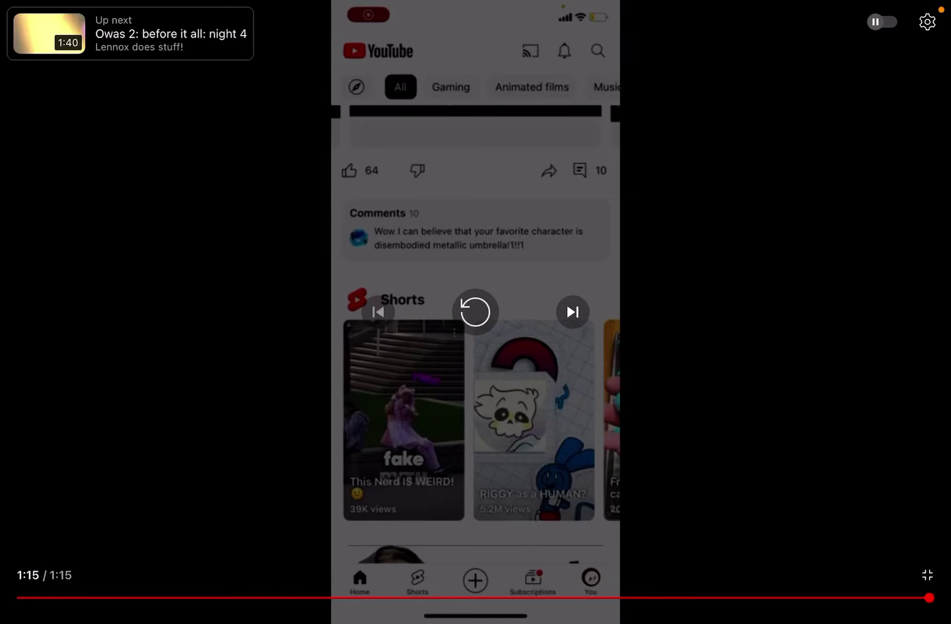
# Step: Exit fullscreen on the finished video and open its uploader's channel page
pyautogui.click(928, 575)
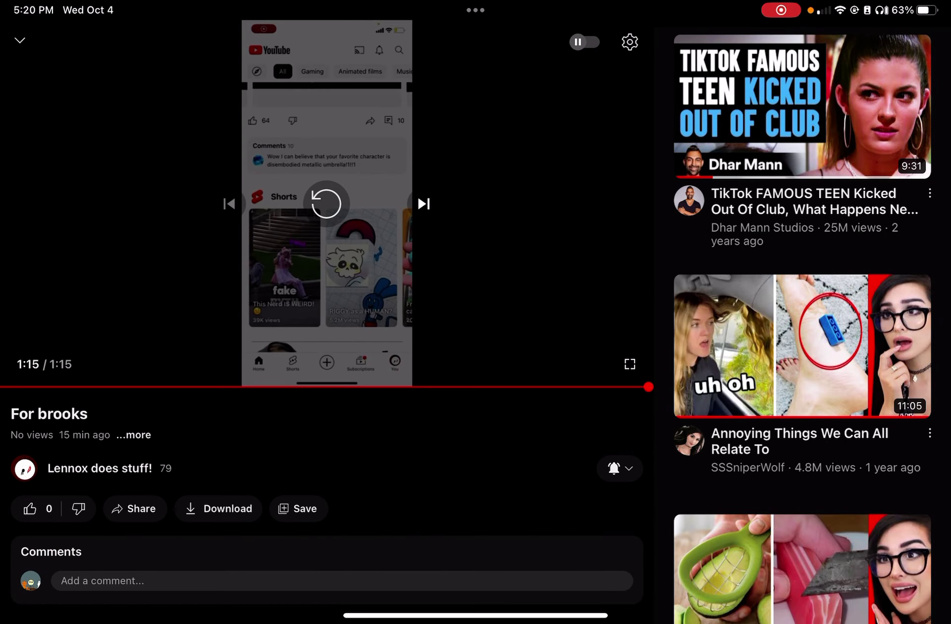
pyautogui.click(19, 41)
# Step: Open the channel's Community tab, close the mini player, and view the latest post's image
pyautogui.click(202, 246)
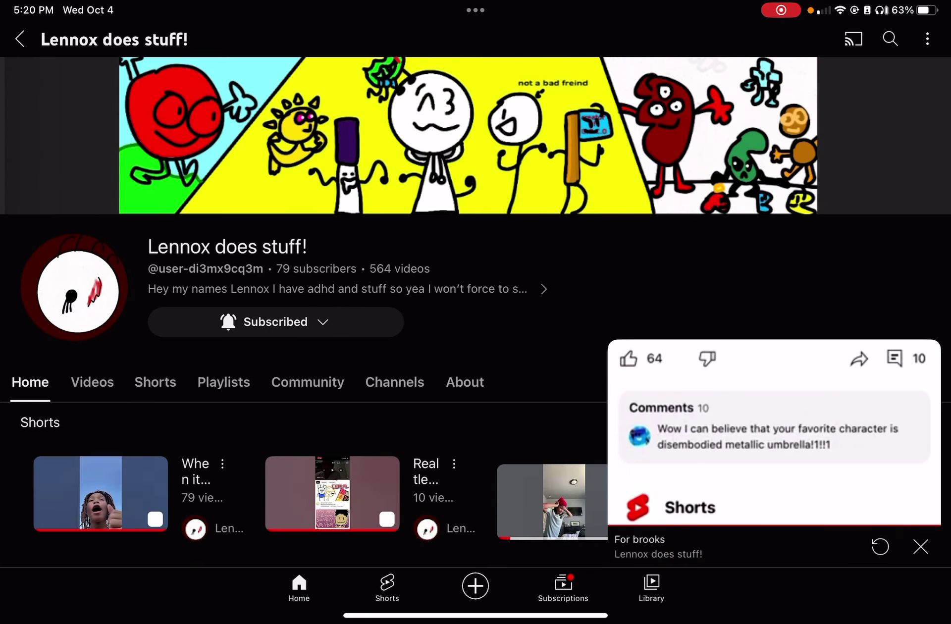
pyautogui.click(395, 382)
pyautogui.scroll(-2, 297, 335)
pyautogui.click(308, 226)
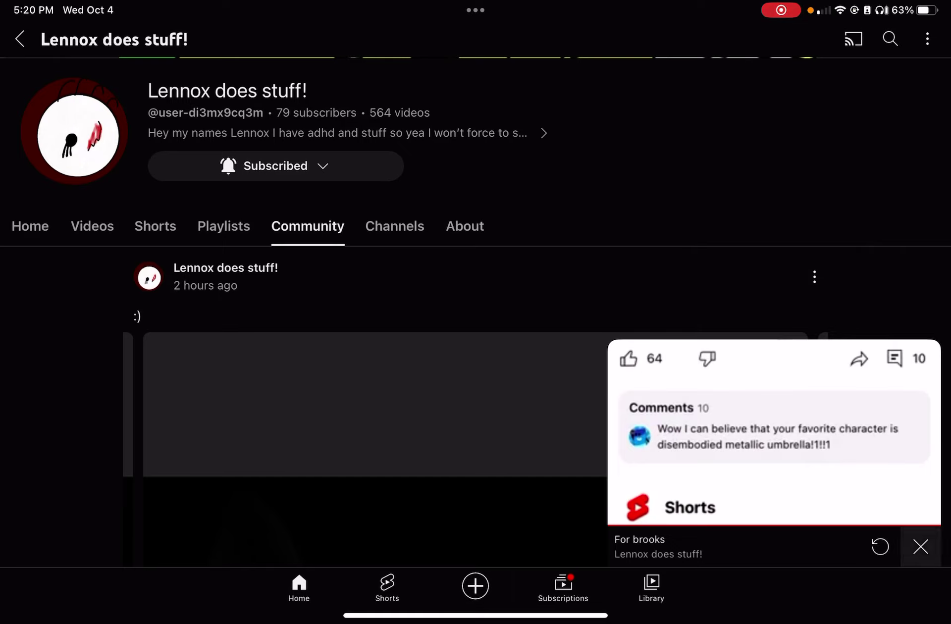
pyautogui.scroll(-5, 475, 335)
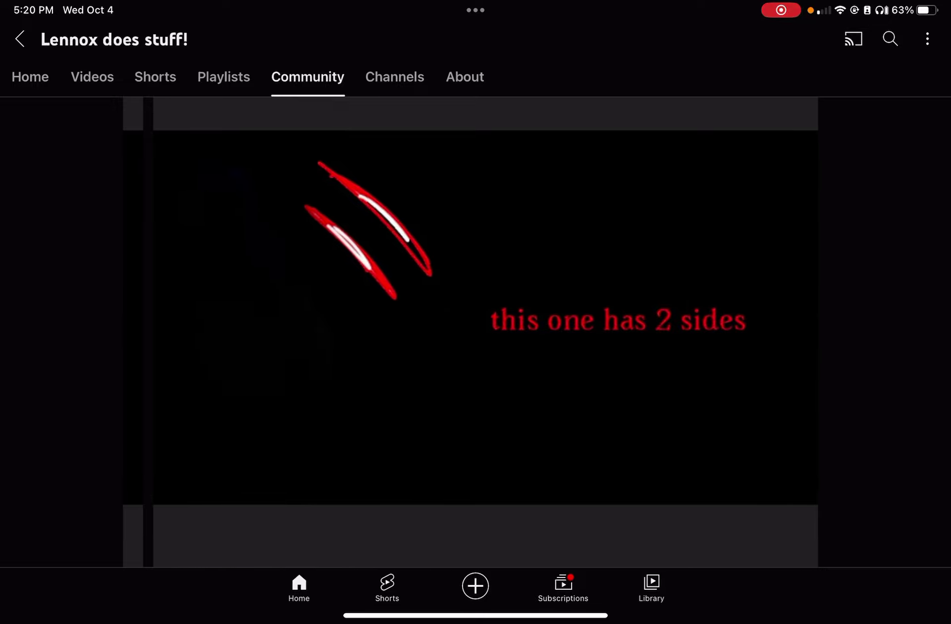
# Step: Swipe the post's image carousel to the scrapped image, then return to the Home feed
pyautogui.moveTo(297, 320); pyautogui.dragTo(669, 320)
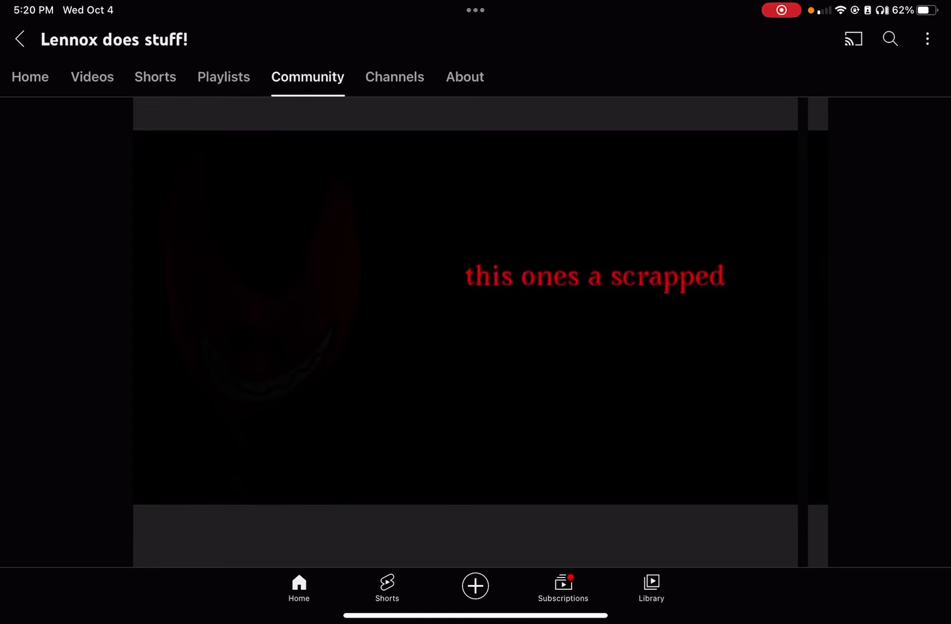
pyautogui.click(20, 40)
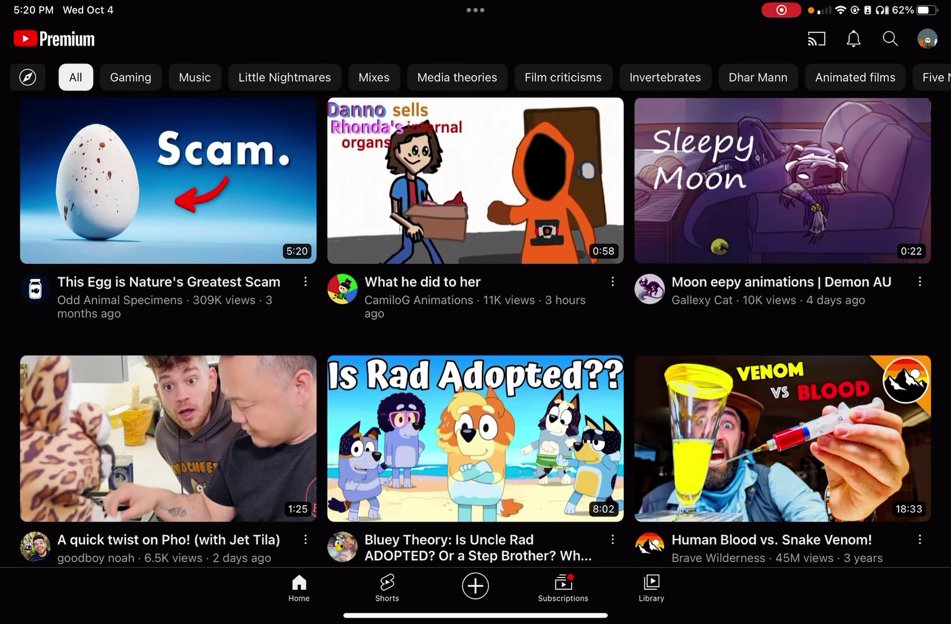
# Step: Go to the Library to reach your own uploaded videos
pyautogui.click(651, 587)
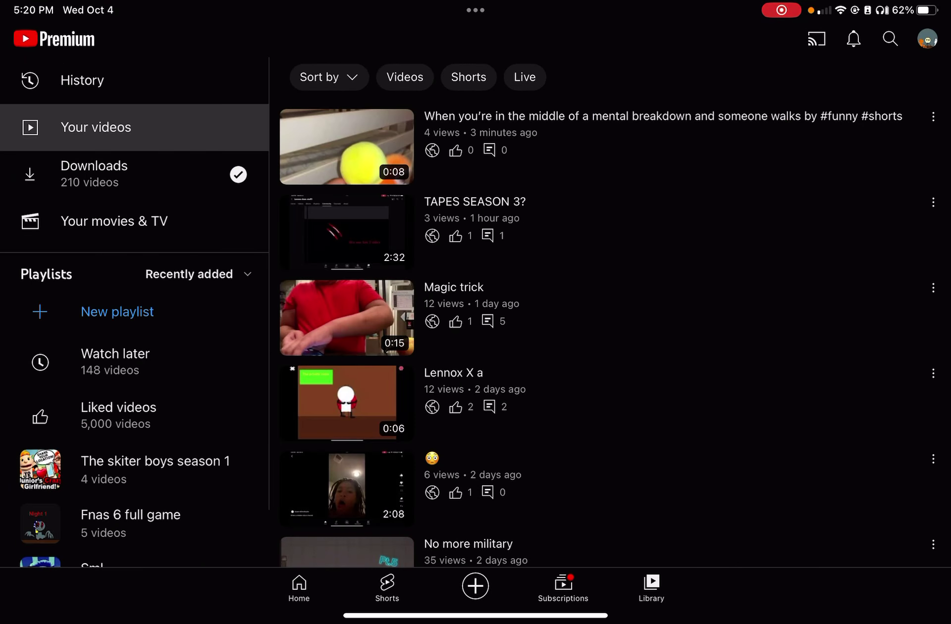
pyautogui.scroll(-20, 615, 332)
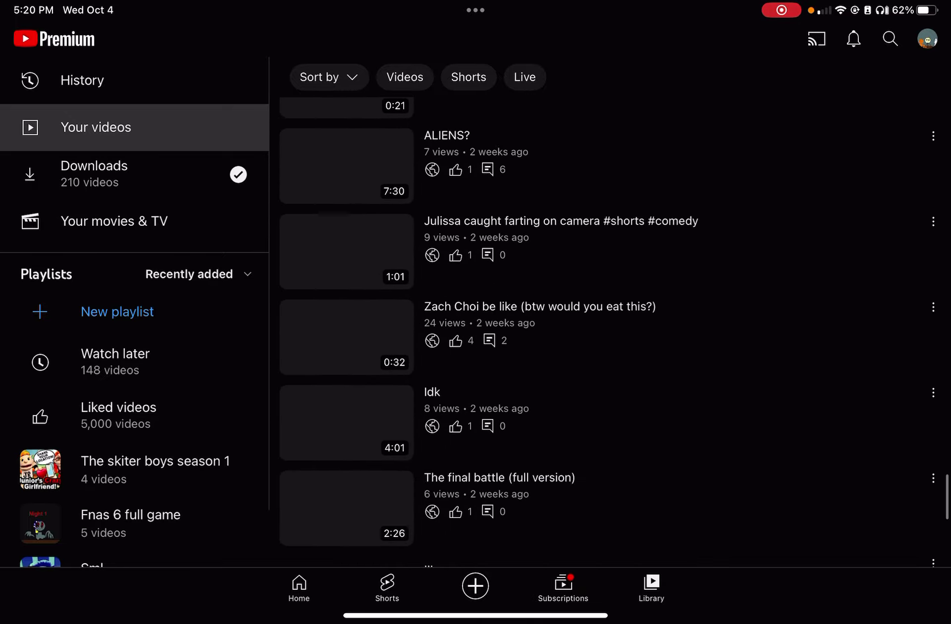
pyautogui.scroll(-5, 614, 332)
pyautogui.scroll(-5, 615, 332)
pyautogui.scroll(-5, 615, 332)
pyautogui.scroll(-5, 614, 333)
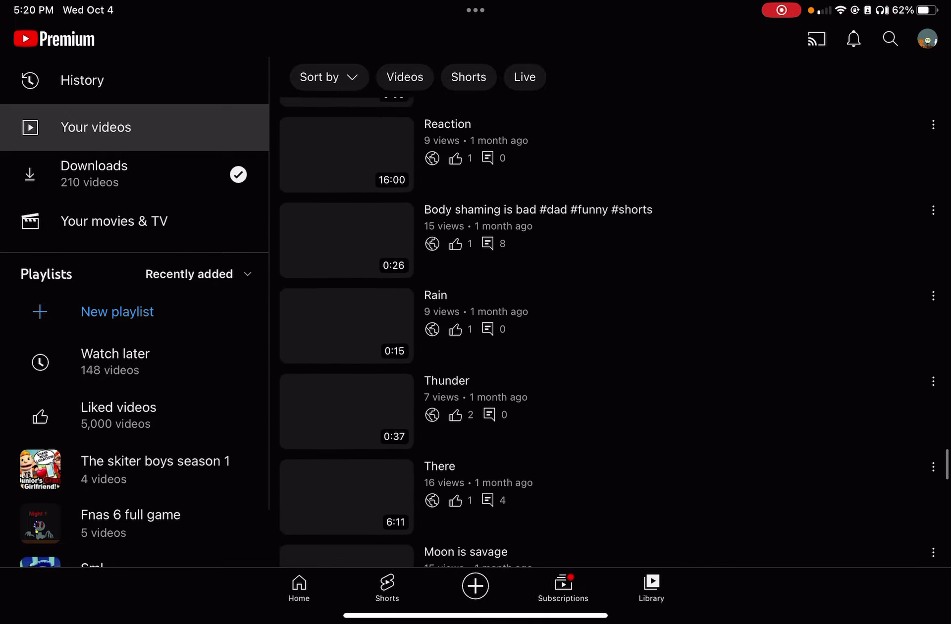
pyautogui.scroll(-5, 615, 331)
pyautogui.scroll(-5, 615, 333)
pyautogui.scroll(-5, 614, 332)
pyautogui.scroll(-5, 615, 332)
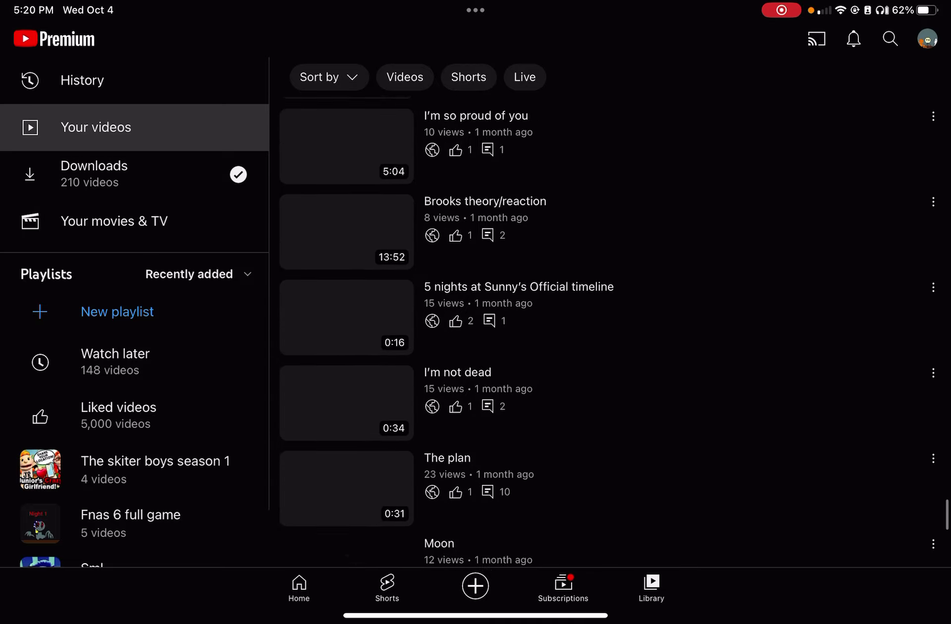
pyautogui.scroll(-5, 615, 332)
pyautogui.scroll(-5, 615, 333)
pyautogui.scroll(-2, 614, 332)
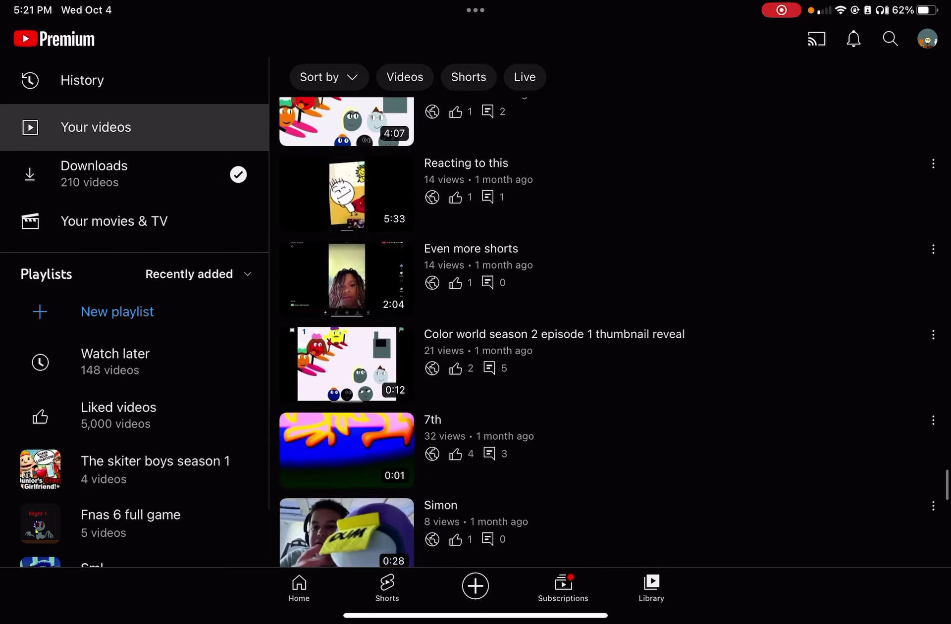
pyautogui.scroll(-5, 615, 331)
pyautogui.scroll(-5, 614, 332)
pyautogui.scroll(-5, 614, 332)
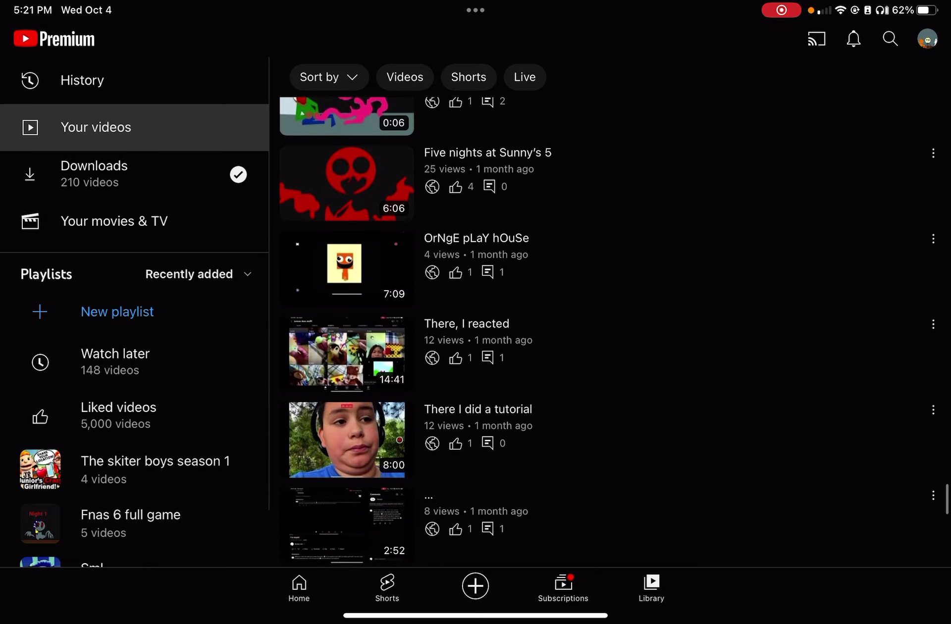
pyautogui.scroll(-1, 614, 332)
pyautogui.scroll(-5, 614, 333)
pyautogui.scroll(-5, 614, 333)
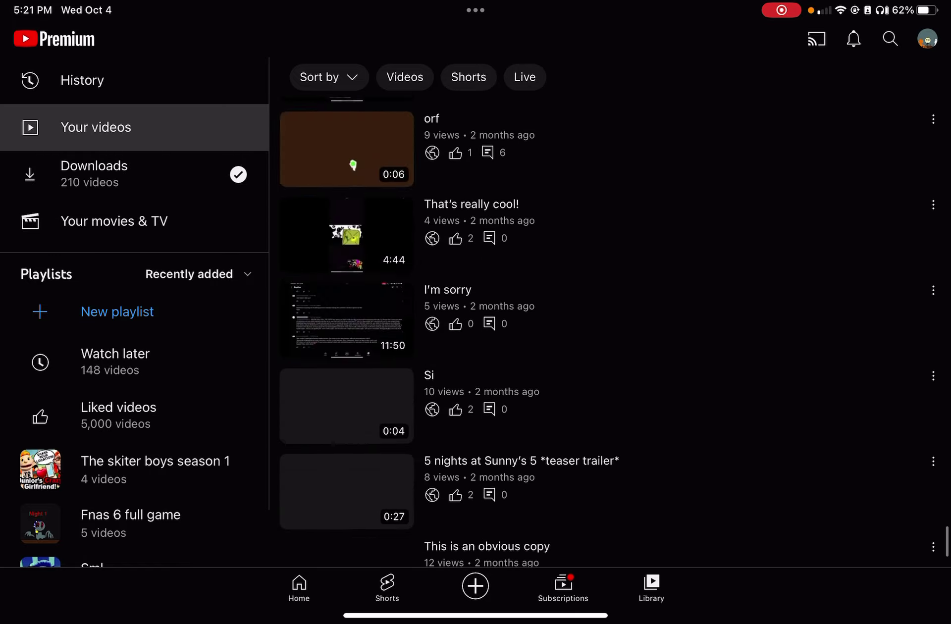
pyautogui.scroll(-5, 614, 332)
pyautogui.scroll(-5, 614, 332)
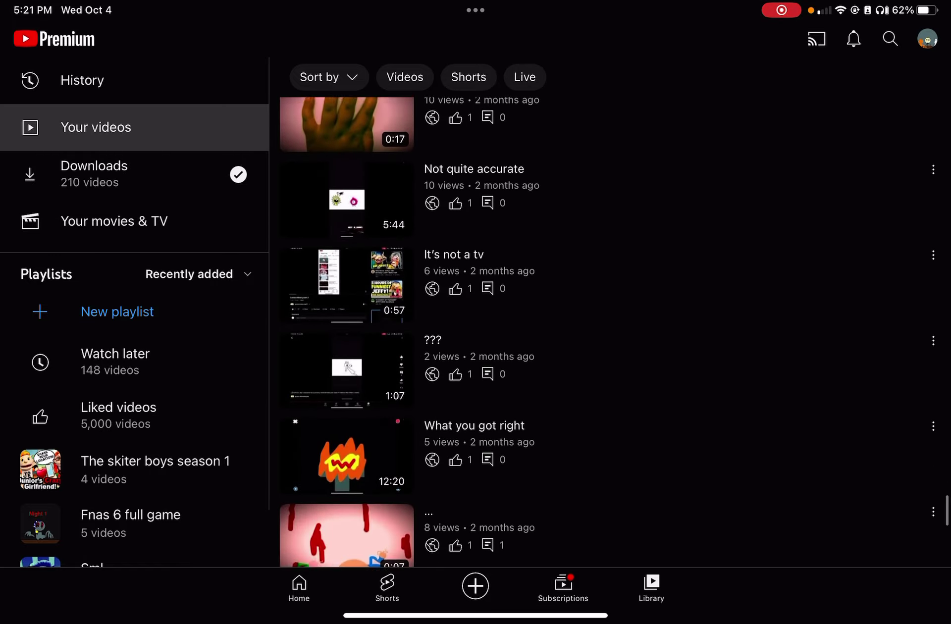
pyautogui.scroll(-1, 615, 333)
pyautogui.scroll(1, 615, 332)
pyautogui.scroll(-2, 614, 332)
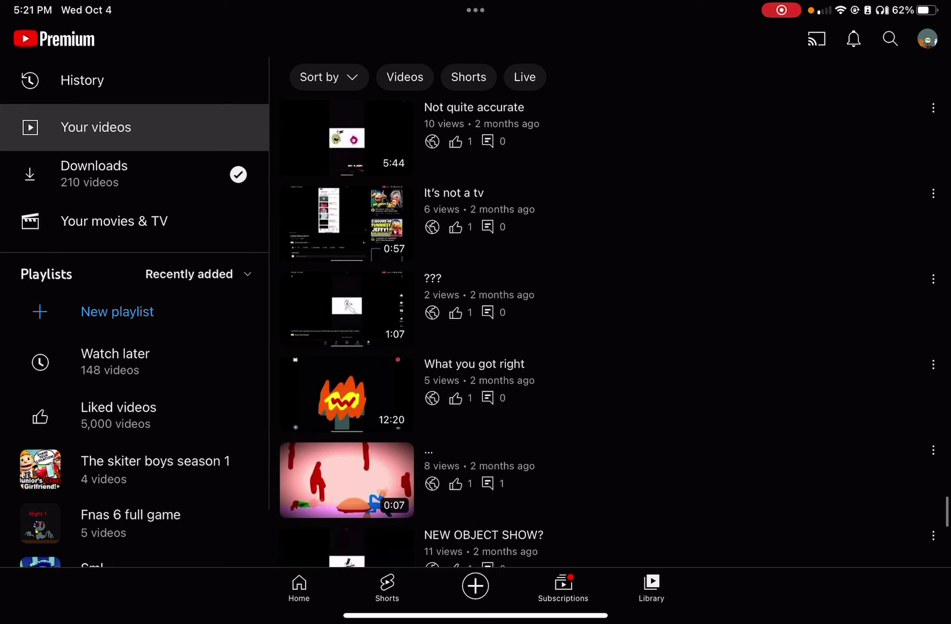
pyautogui.scroll(-1, 614, 332)
pyautogui.scroll(-2, 614, 333)
pyautogui.scroll(-1, 614, 332)
pyautogui.scroll(-2, 614, 331)
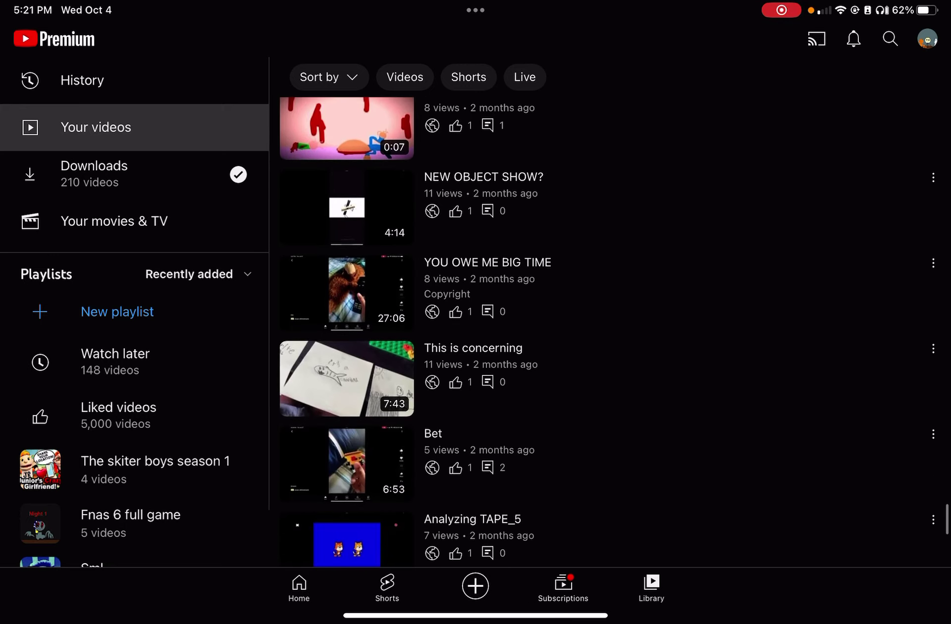
pyautogui.scroll(-2, 614, 332)
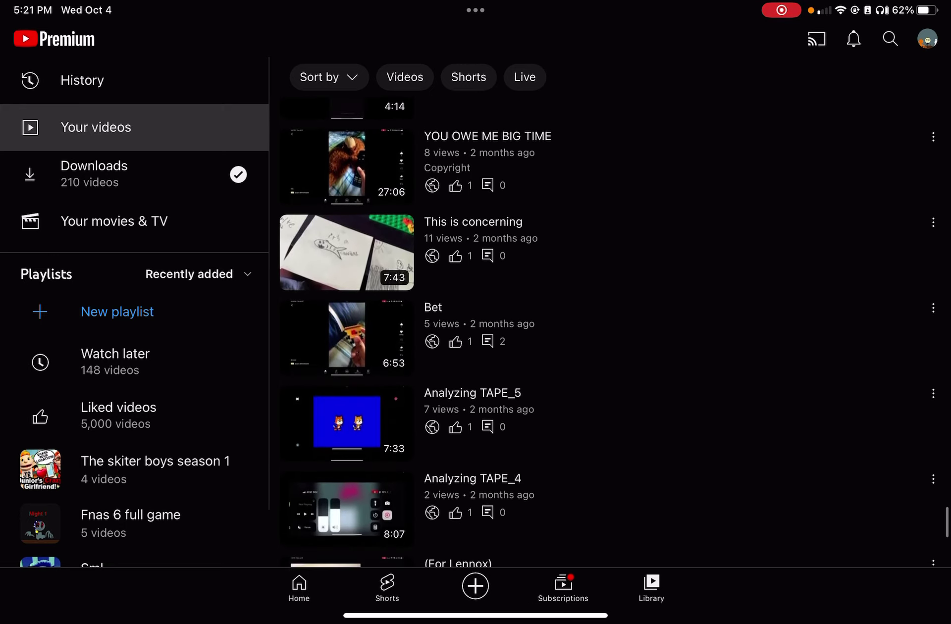
pyautogui.scroll(-1, 615, 332)
pyautogui.scroll(-2, 615, 333)
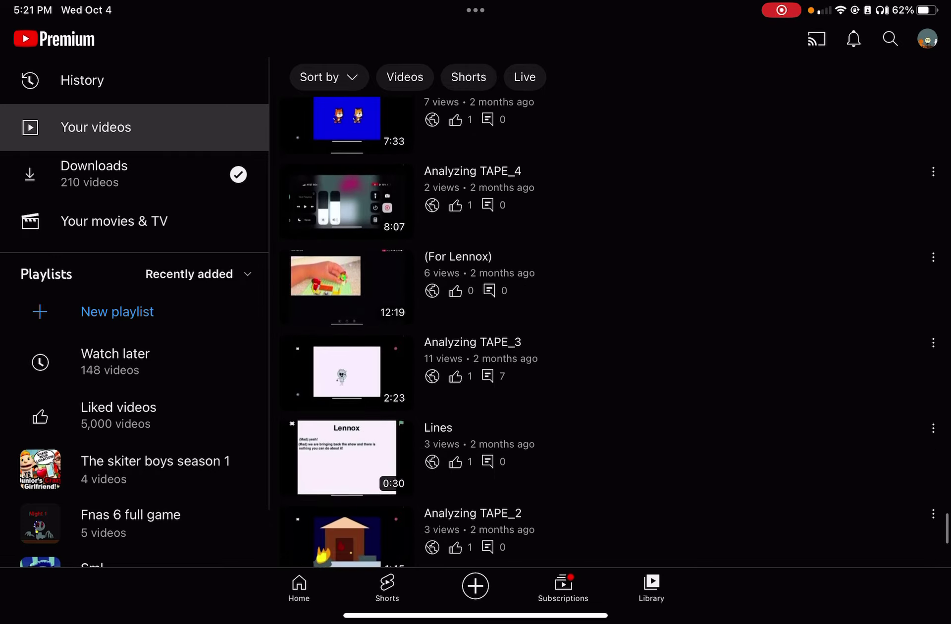
pyautogui.scroll(-1, 615, 332)
pyautogui.scroll(-2, 614, 332)
pyautogui.scroll(-2, 614, 332)
pyautogui.scroll(-2, 614, 332)
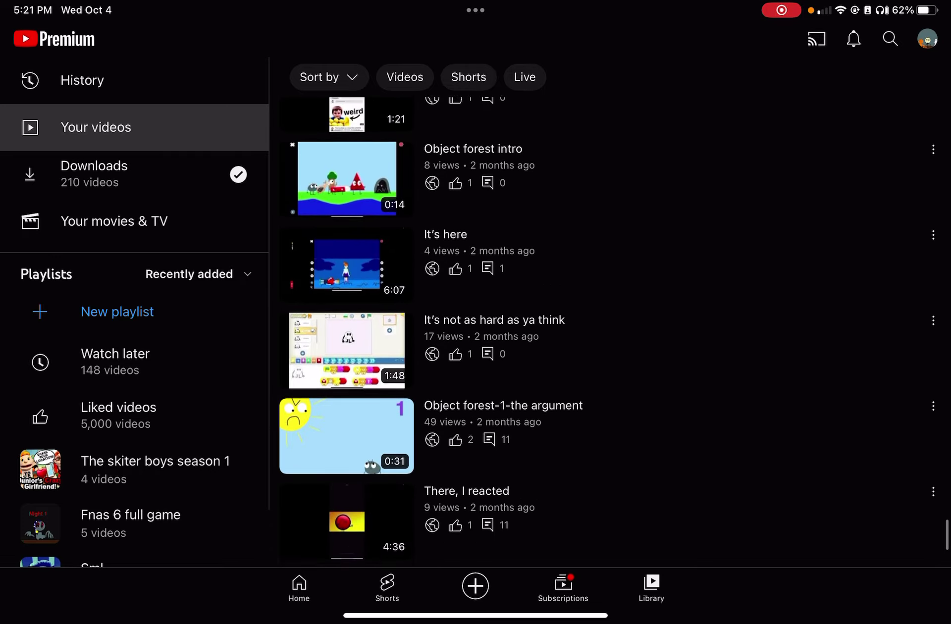
pyautogui.scroll(-2, 615, 332)
pyautogui.scroll(-2, 614, 332)
pyautogui.scroll(-1, 614, 332)
pyautogui.scroll(-2, 614, 332)
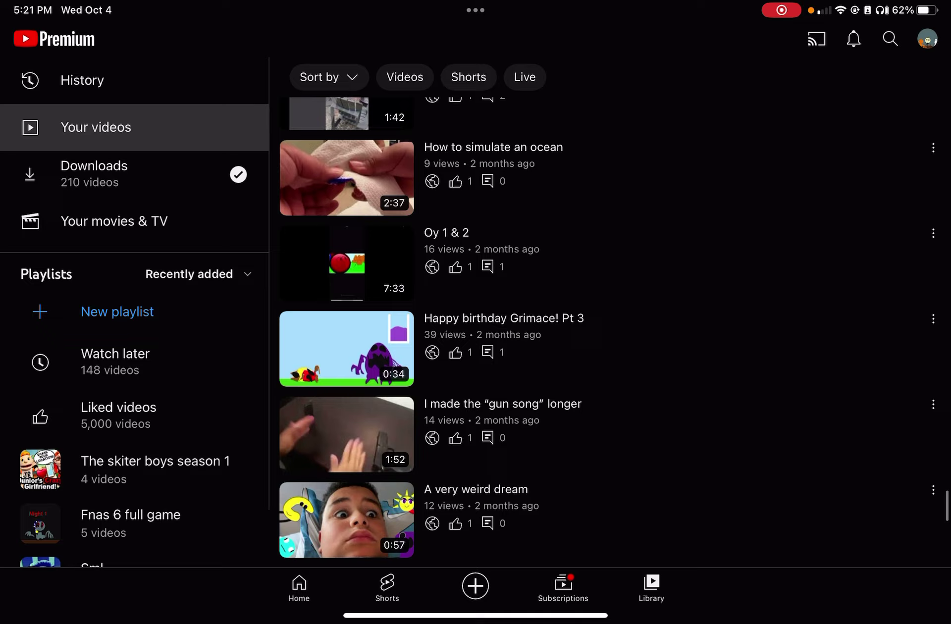
pyautogui.scroll(-1, 614, 333)
pyautogui.scroll(-3, 615, 333)
pyautogui.scroll(-3, 614, 332)
pyautogui.scroll(-2, 615, 333)
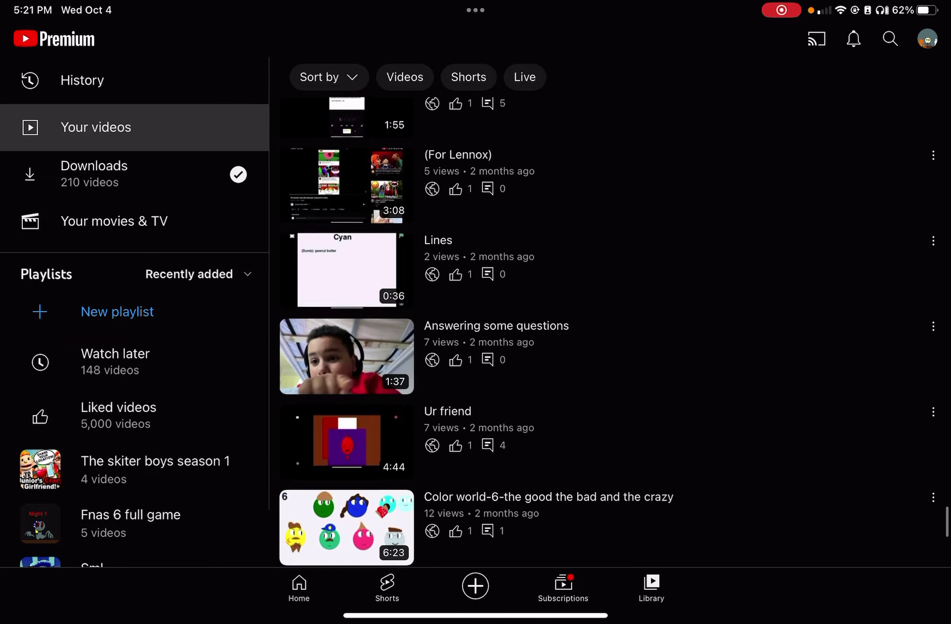
pyautogui.scroll(-2, 615, 333)
pyautogui.scroll(-3, 614, 332)
pyautogui.scroll(-4, 614, 332)
pyautogui.scroll(-2, 615, 333)
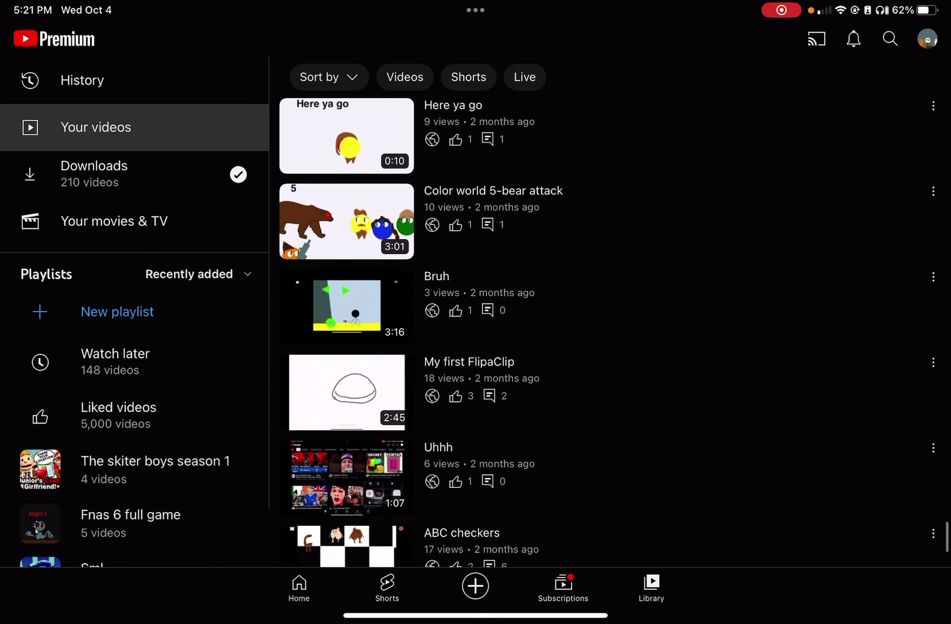
pyautogui.scroll(-2, 614, 332)
pyautogui.scroll(-3, 614, 332)
pyautogui.scroll(-3, 614, 332)
pyautogui.scroll(-3, 614, 332)
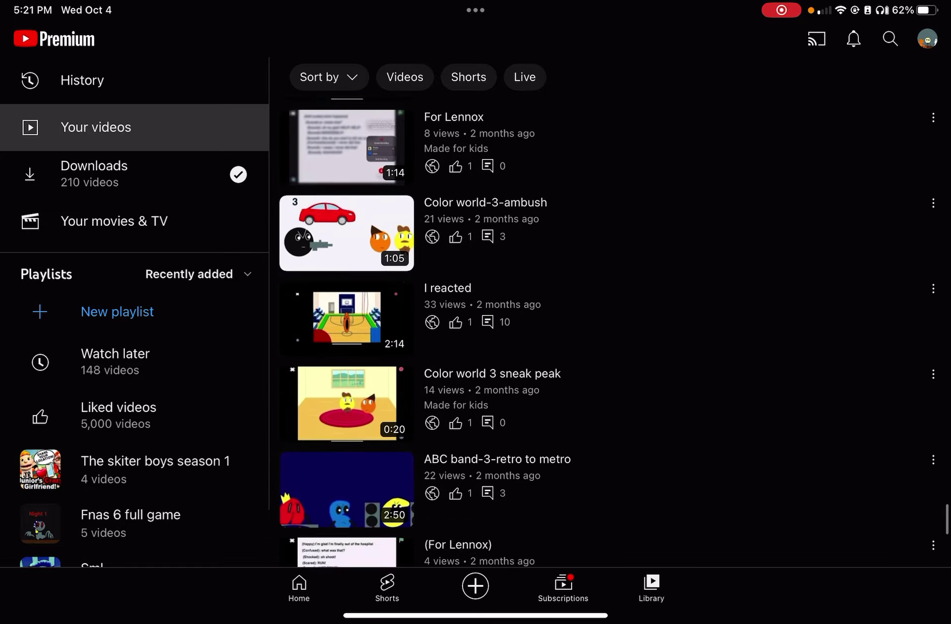
pyautogui.scroll(-5, 615, 332)
pyautogui.scroll(-3, 615, 332)
pyautogui.scroll(-5, 615, 332)
pyautogui.scroll(10, 614, 332)
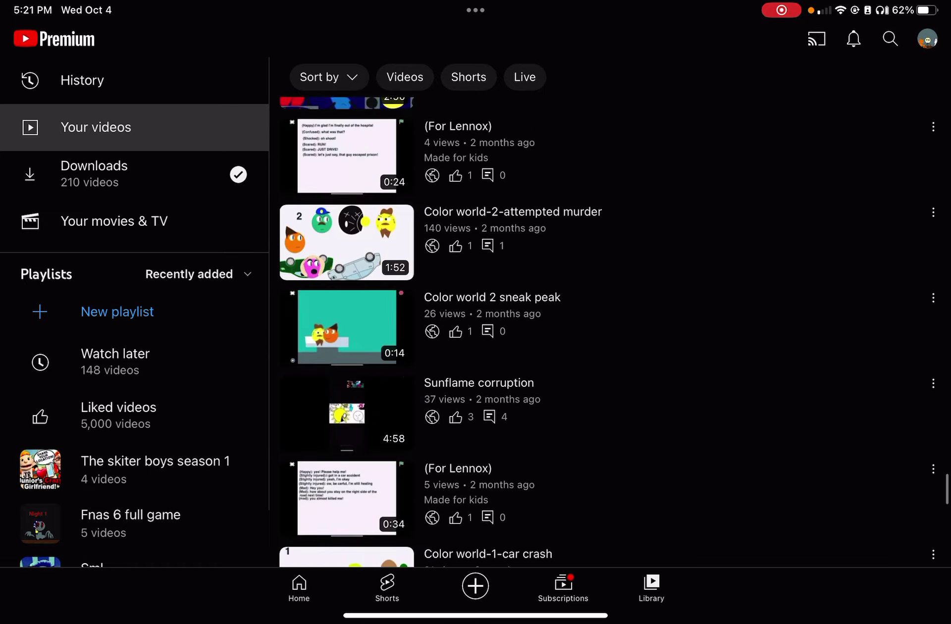
pyautogui.scroll(5, 615, 332)
pyautogui.scroll(5, 615, 331)
pyautogui.scroll(5, 615, 332)
pyautogui.scroll(5, 614, 332)
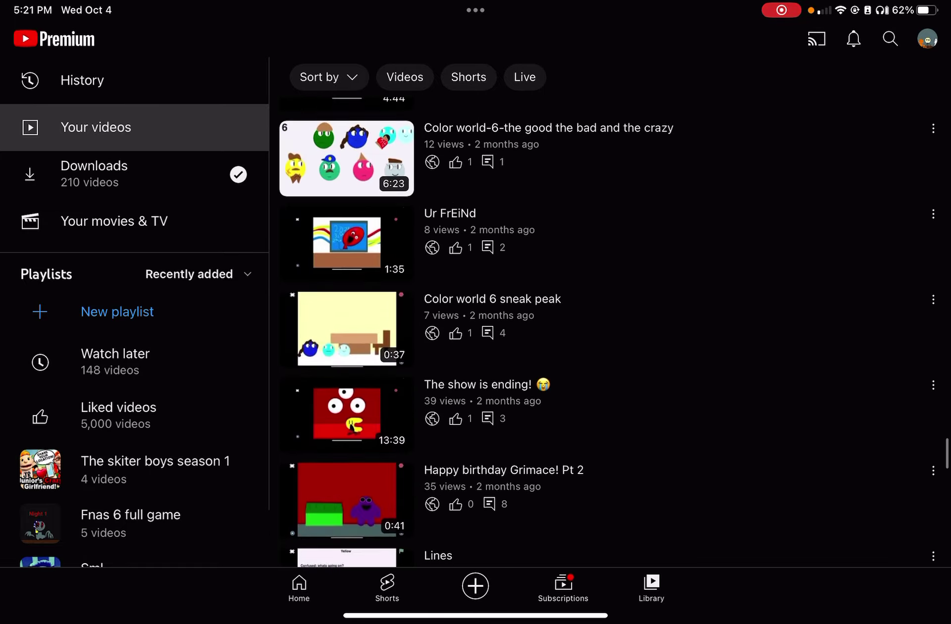
pyautogui.scroll(2, 615, 332)
pyautogui.scroll(4, 615, 332)
pyautogui.scroll(5, 615, 332)
pyautogui.scroll(5, 614, 332)
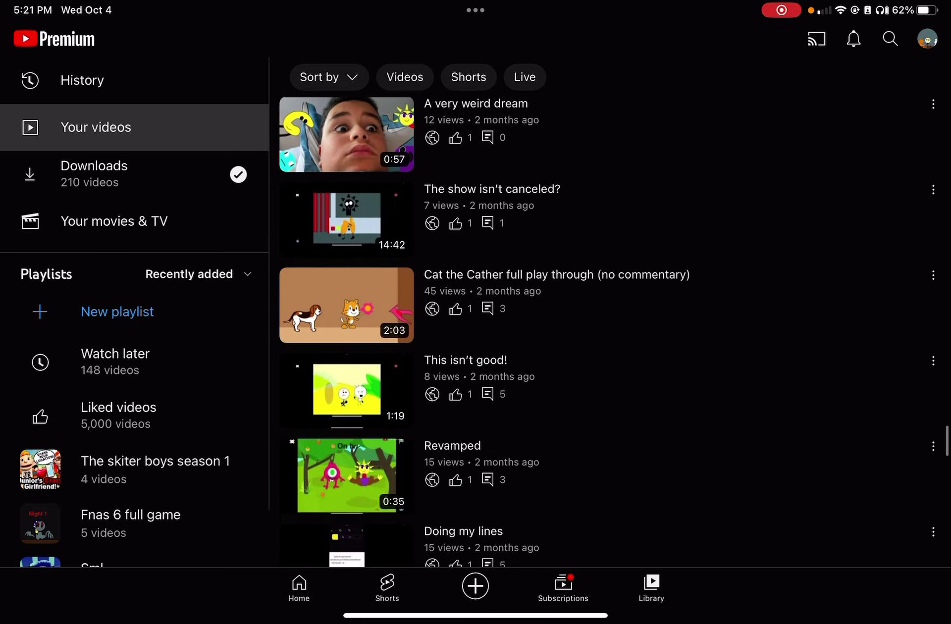
pyautogui.scroll(4, 615, 332)
pyautogui.scroll(3, 615, 333)
pyautogui.scroll(2, 614, 333)
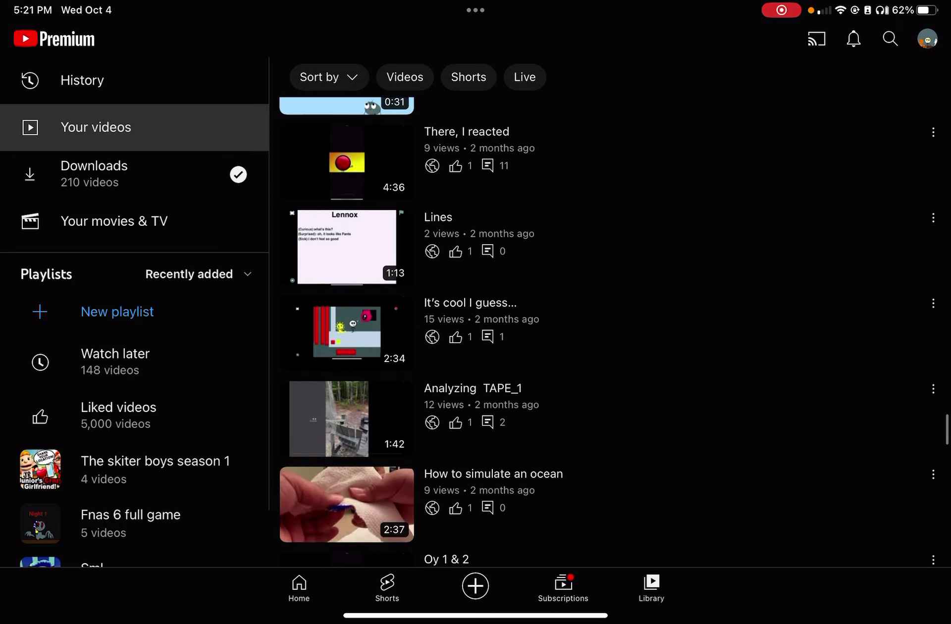
pyautogui.scroll(1, 615, 332)
pyautogui.scroll(1, 614, 332)
pyautogui.scroll(2, 614, 332)
pyautogui.scroll(1, 614, 332)
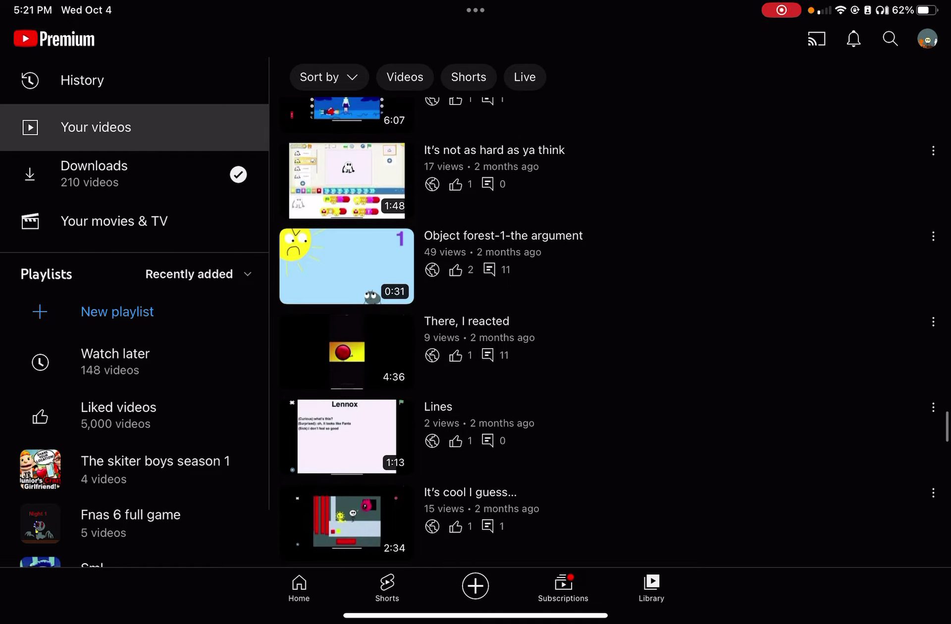
pyautogui.scroll(2, 615, 333)
pyautogui.scroll(2, 615, 332)
pyautogui.scroll(10, 615, 333)
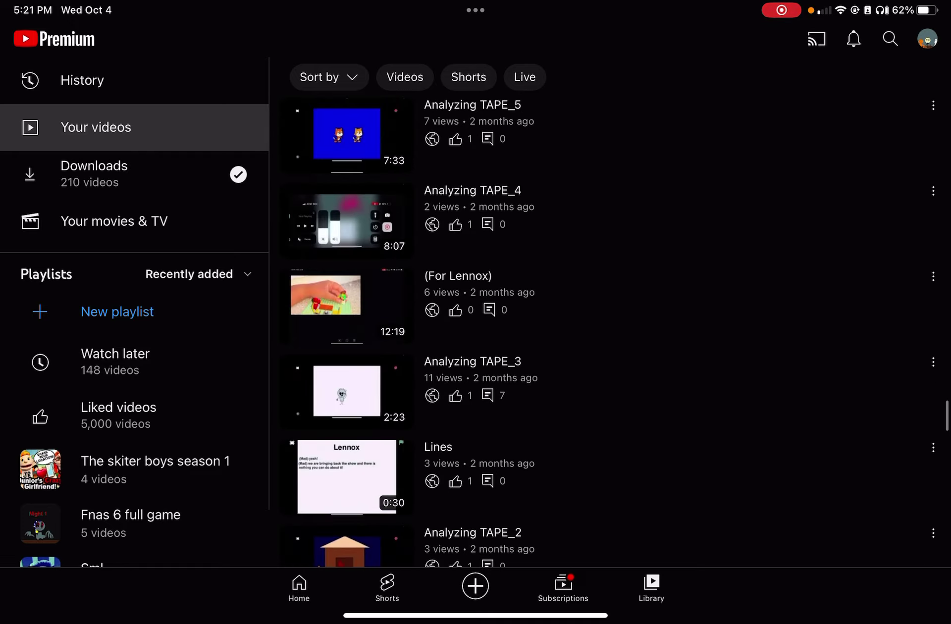
pyautogui.scroll(10, 615, 332)
pyautogui.scroll(3, 615, 333)
pyautogui.scroll(4, 615, 333)
pyautogui.scroll(2, 615, 331)
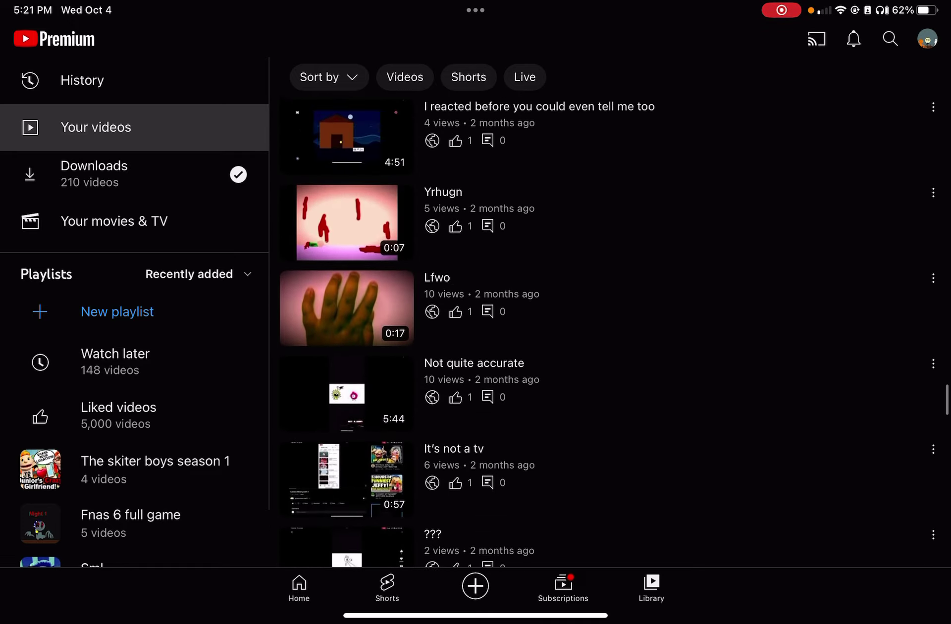
pyautogui.scroll(1, 615, 332)
pyautogui.scroll(2, 614, 332)
pyautogui.scroll(2, 614, 332)
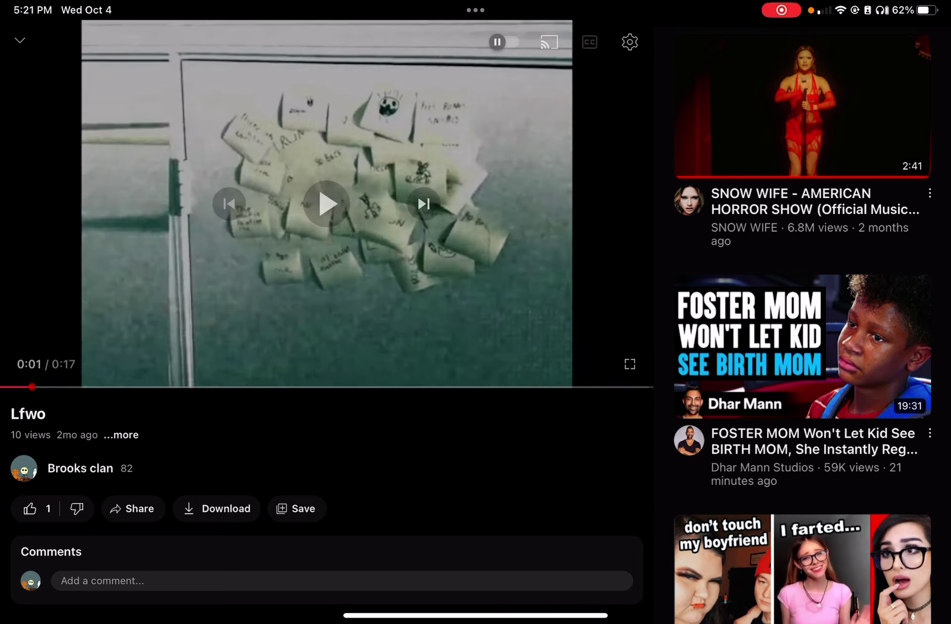
# Step: Toggle the Lfwo video's fullscreen view on the player
pyautogui.click(629, 363)
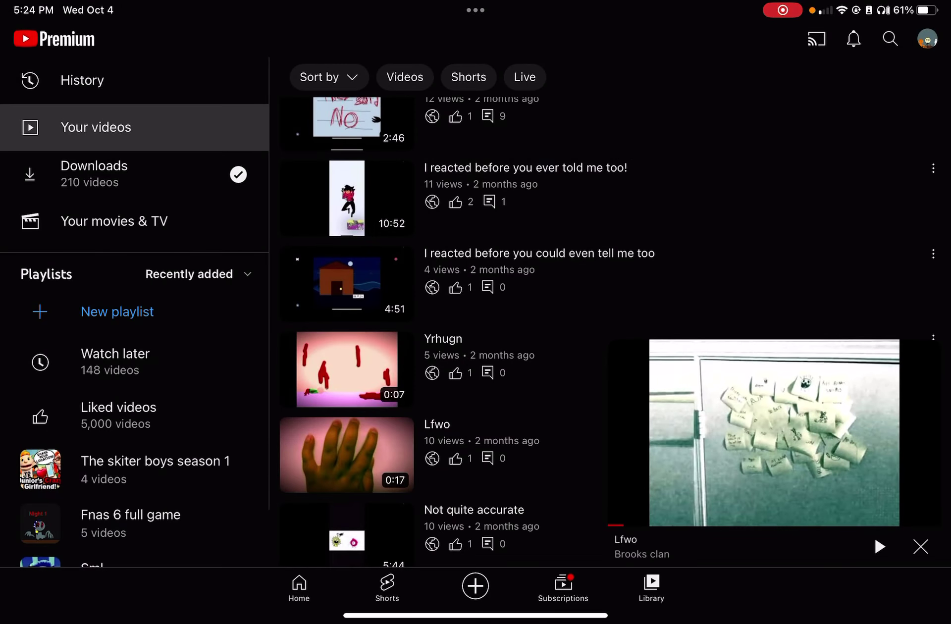
# Step: Rerun the recent 'lennox does stuff' search and open the Lennox does stuff! channel
pyautogui.click(854, 39)
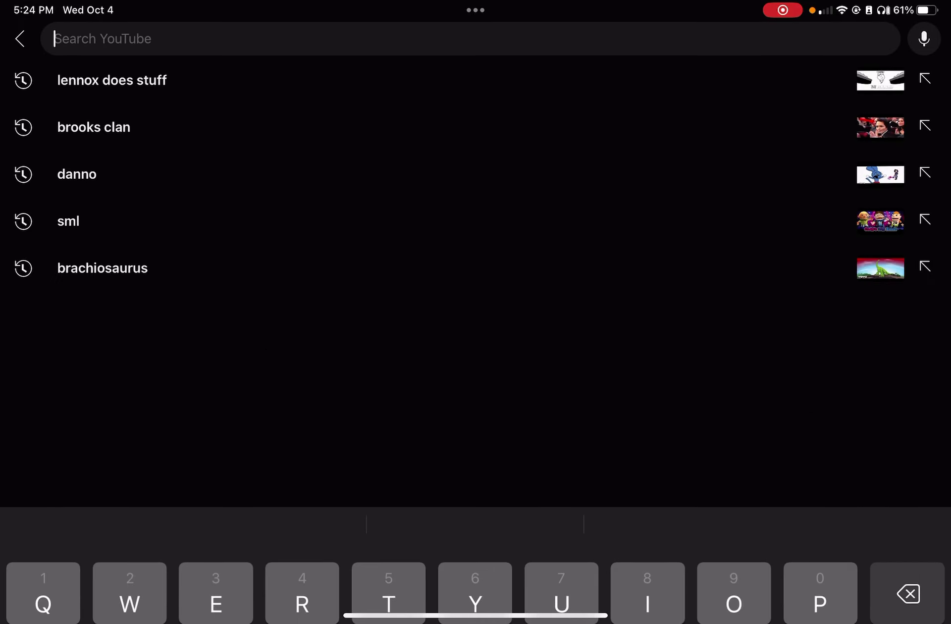
pyautogui.click(116, 79)
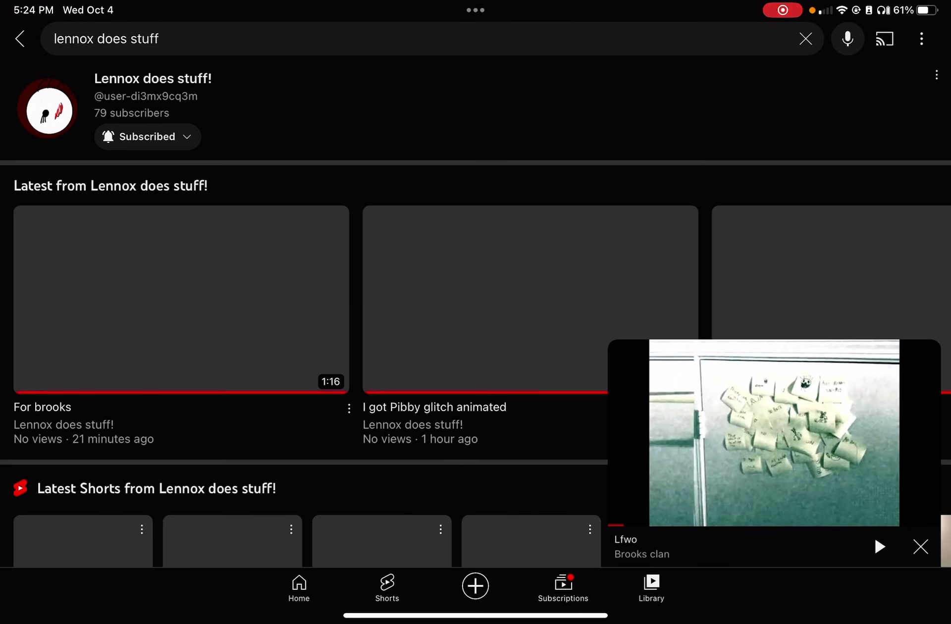
pyautogui.click(152, 78)
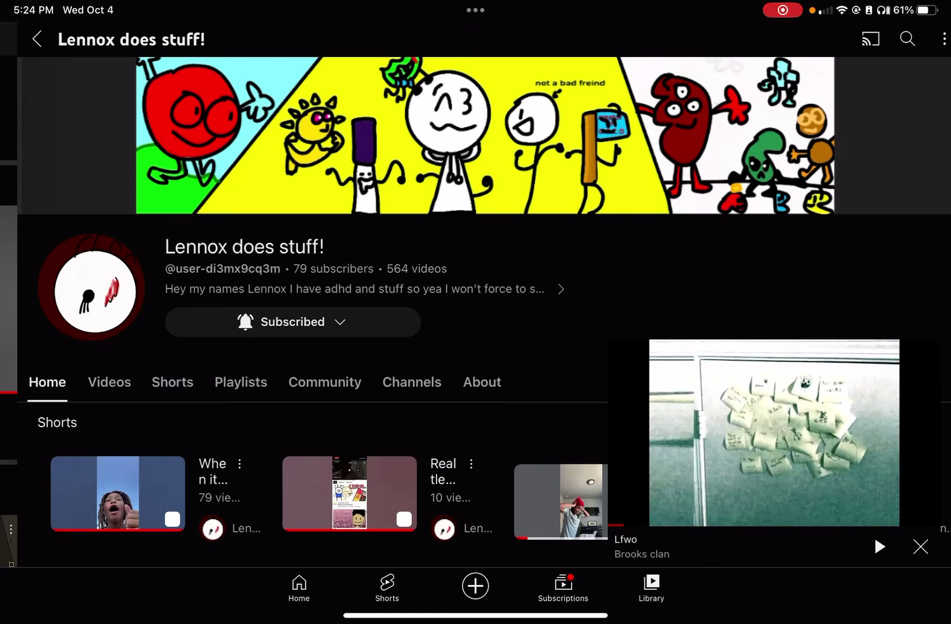
# Step: Browse the channel's Channels and Community tabs, then expand the Lfwo mini player
pyautogui.click(395, 382)
pyautogui.scroll(-2, 475, 297)
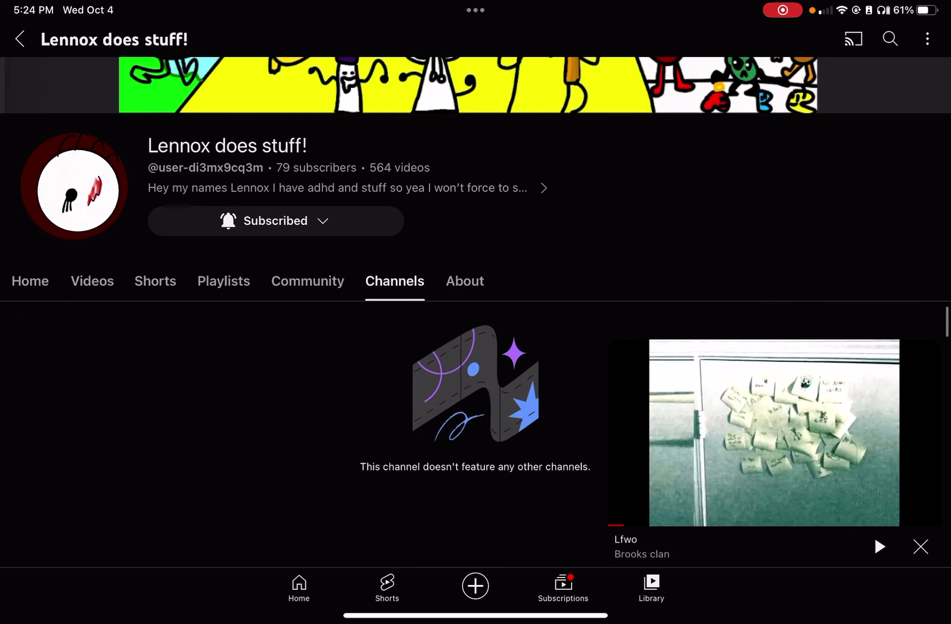
pyautogui.click(308, 281)
pyautogui.click(773, 431)
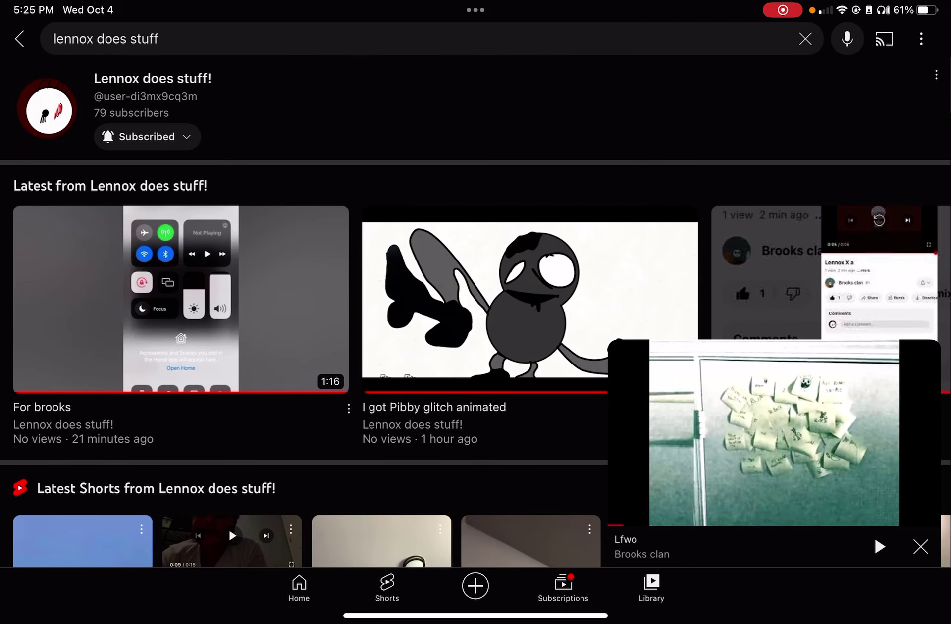
# Step: Reopen the Lennox does stuff! Community tab and close the Lfwo mini player
pyautogui.click(43, 114)
pyautogui.click(308, 382)
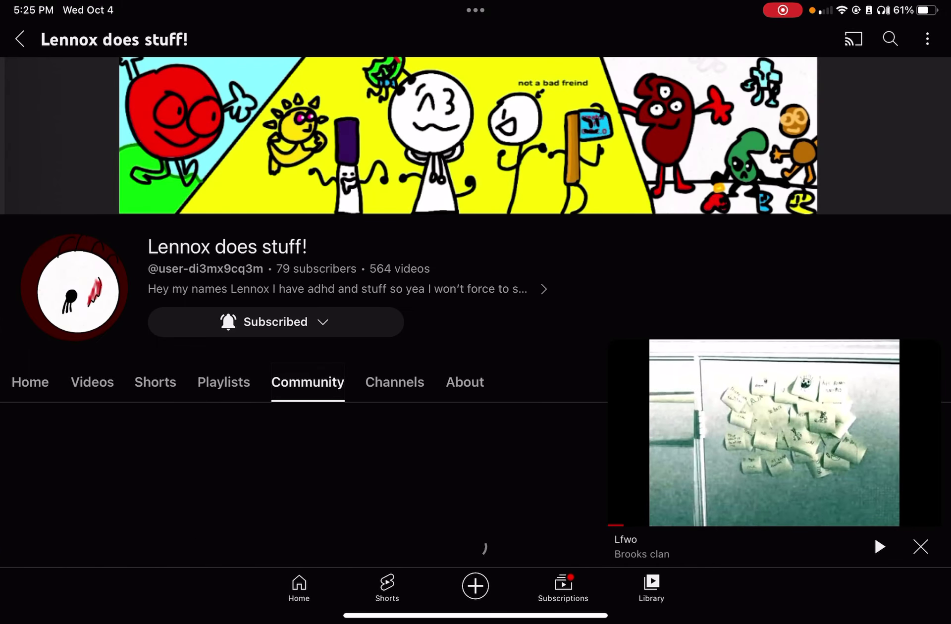
pyautogui.scroll(-3, 476, 335)
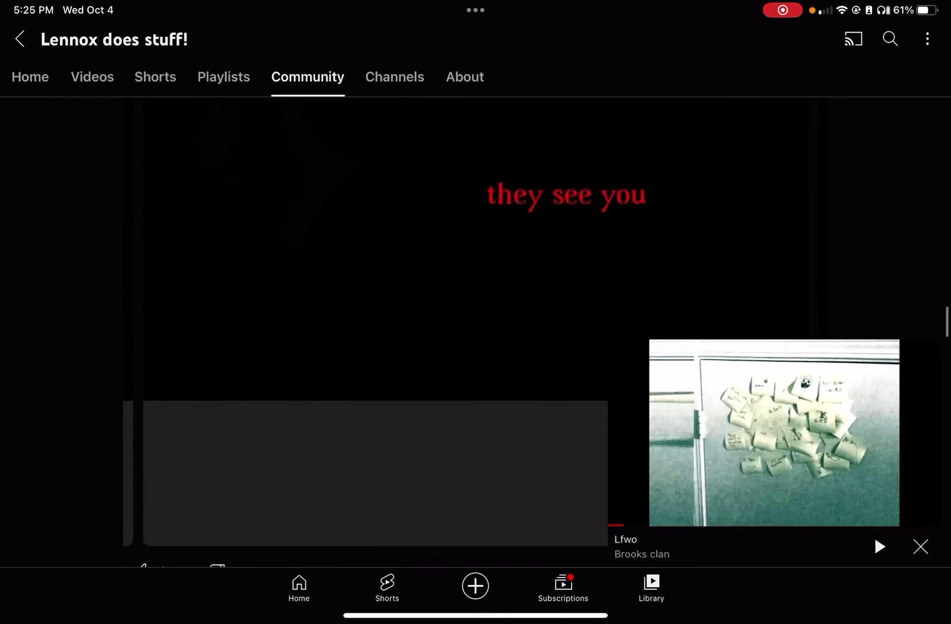
pyautogui.scroll(2, 371, 335)
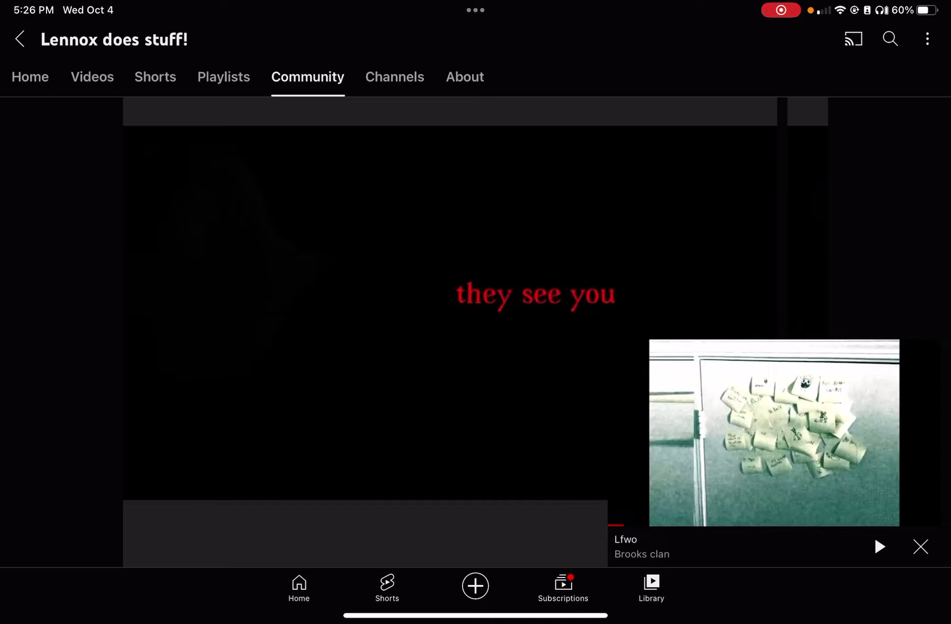
pyautogui.click(921, 547)
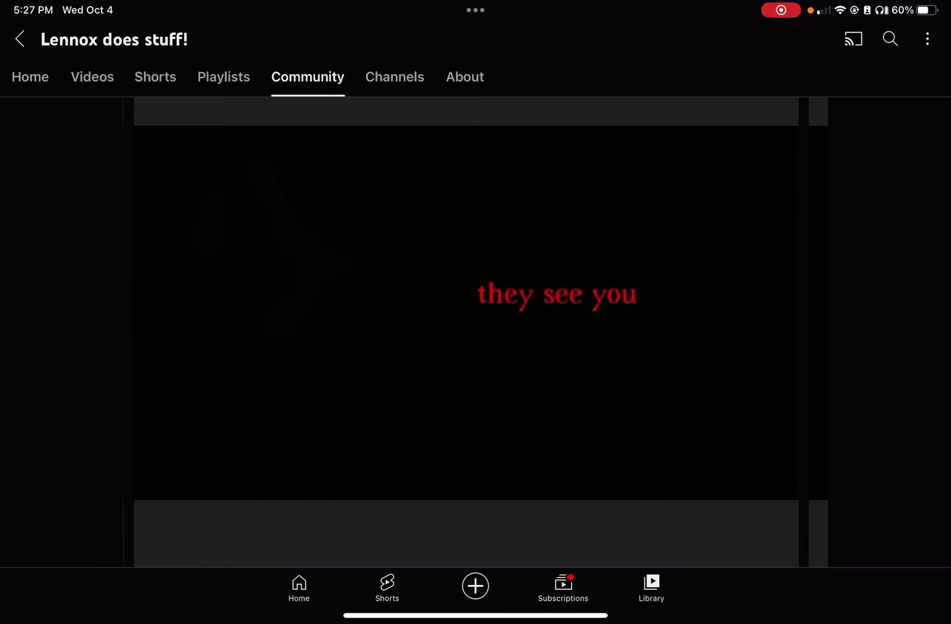
# Step: Swipe through the community post's images to the 'they see you' slide
pyautogui.moveTo(669, 335); pyautogui.dragTo(223, 334)
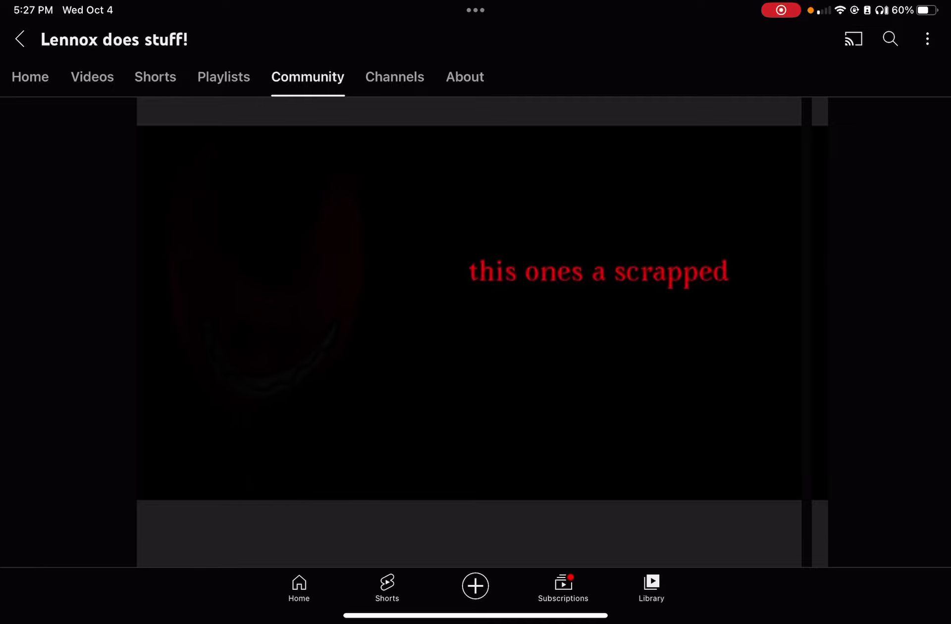
pyautogui.moveTo(520, 334)
pyautogui.mouseDown()
pyautogui.moveTo(186, 334)
pyautogui.moveTo(670, 334)
pyautogui.mouseUp()
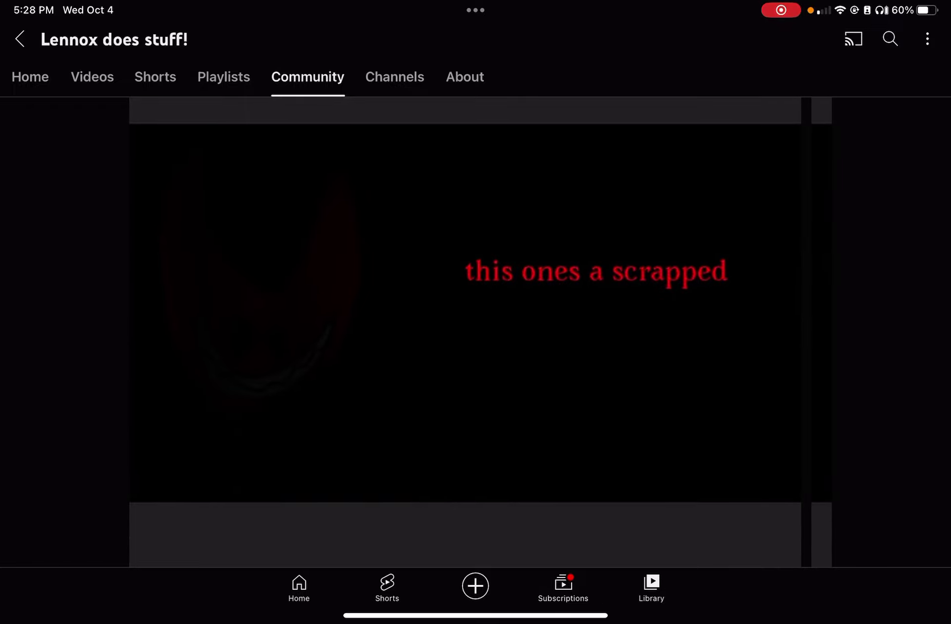
pyautogui.moveTo(476, 312); pyautogui.dragTo(585, 513)
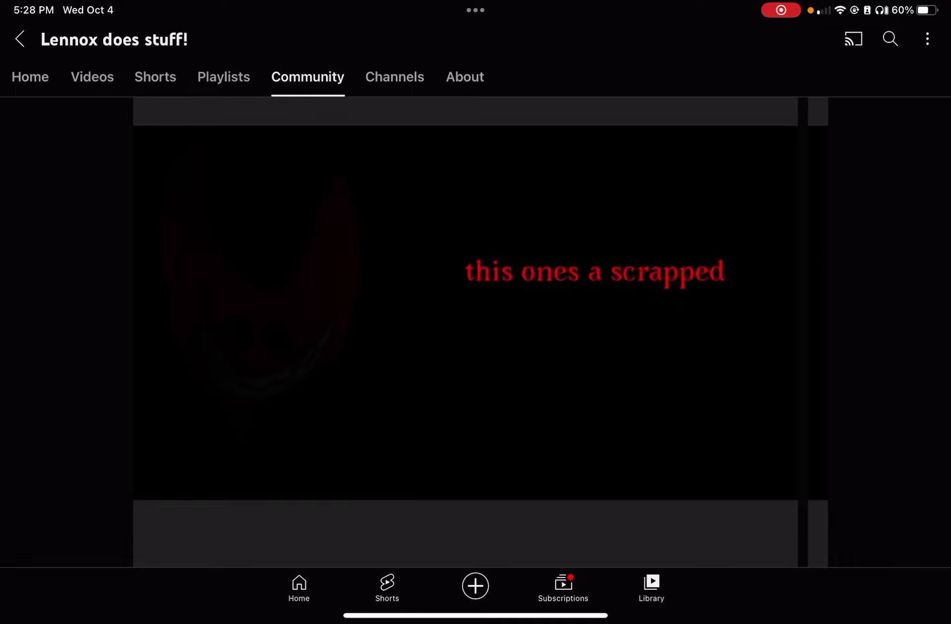
pyautogui.moveTo(669, 334)
pyautogui.mouseDown()
pyautogui.moveTo(223, 334)
pyautogui.moveTo(668, 372)
pyautogui.mouseUp()
pyautogui.scroll(3, 476, 335)
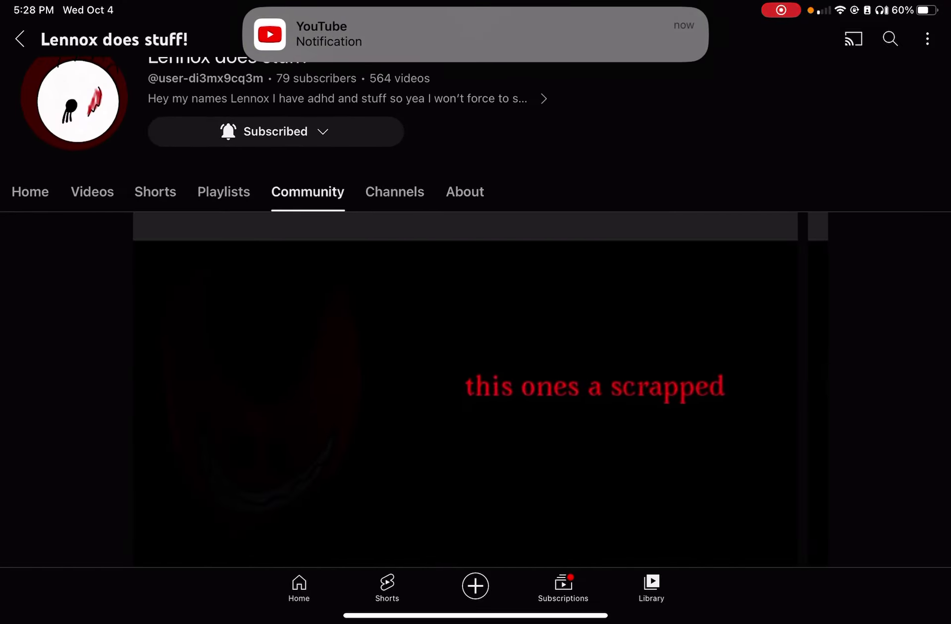
pyautogui.moveTo(594, 387); pyautogui.dragTo(224, 386)
pyautogui.moveTo(595, 386); pyautogui.dragTo(186, 387)
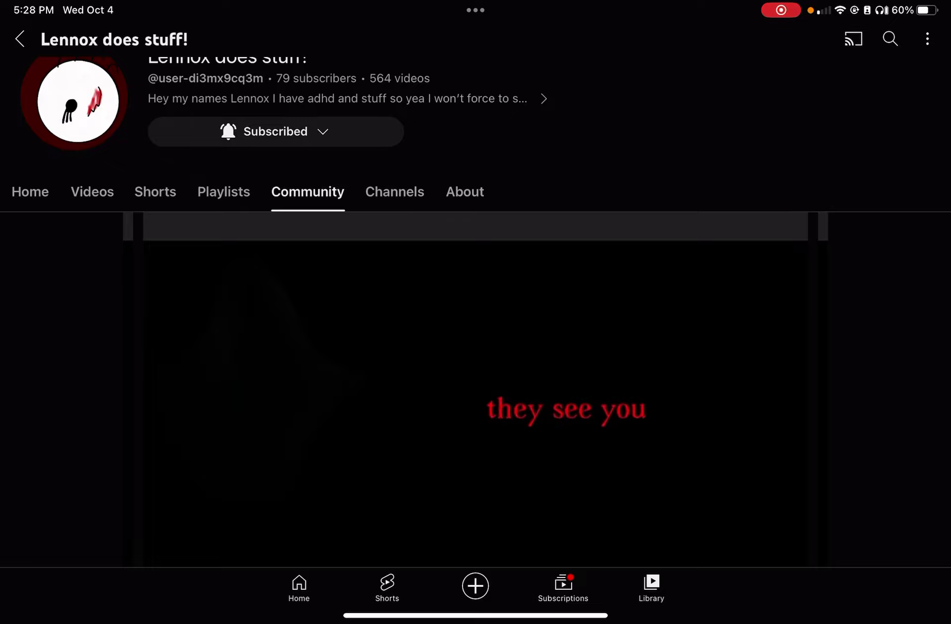
# Step: Back out of search and other screens to your own uploads list
pyautogui.click(21, 40)
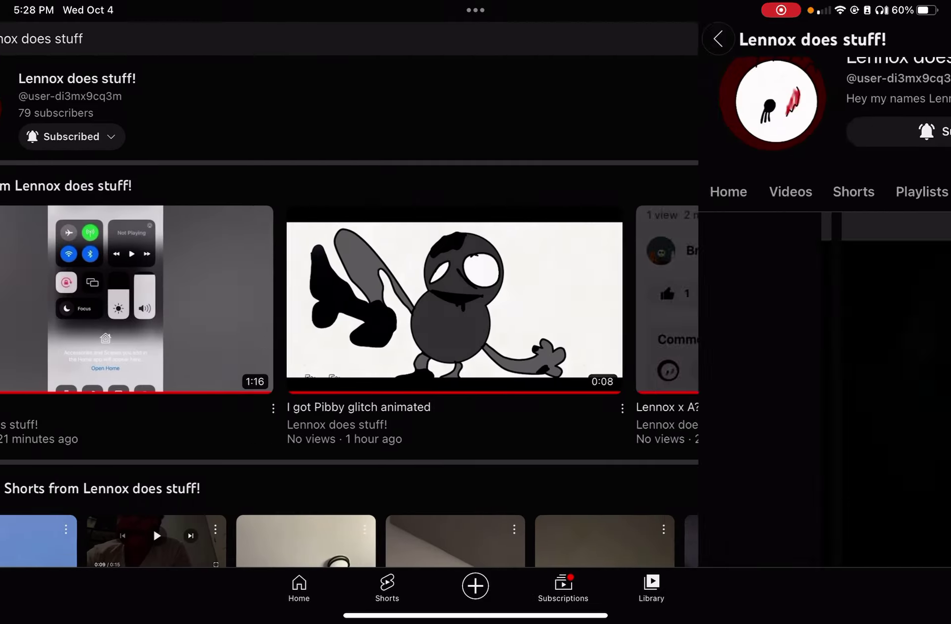
pyautogui.click(297, 39)
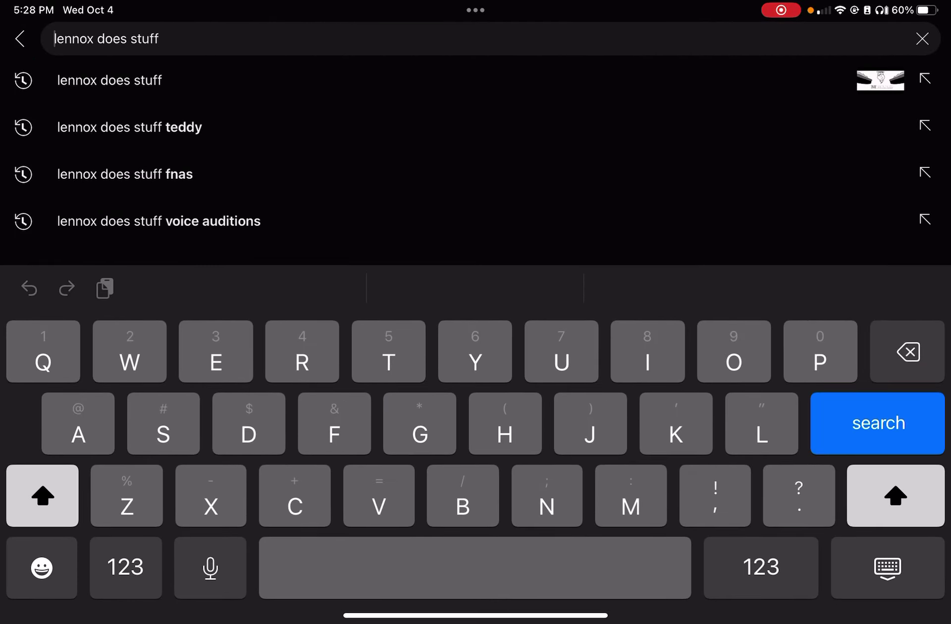
pyautogui.click(20, 38)
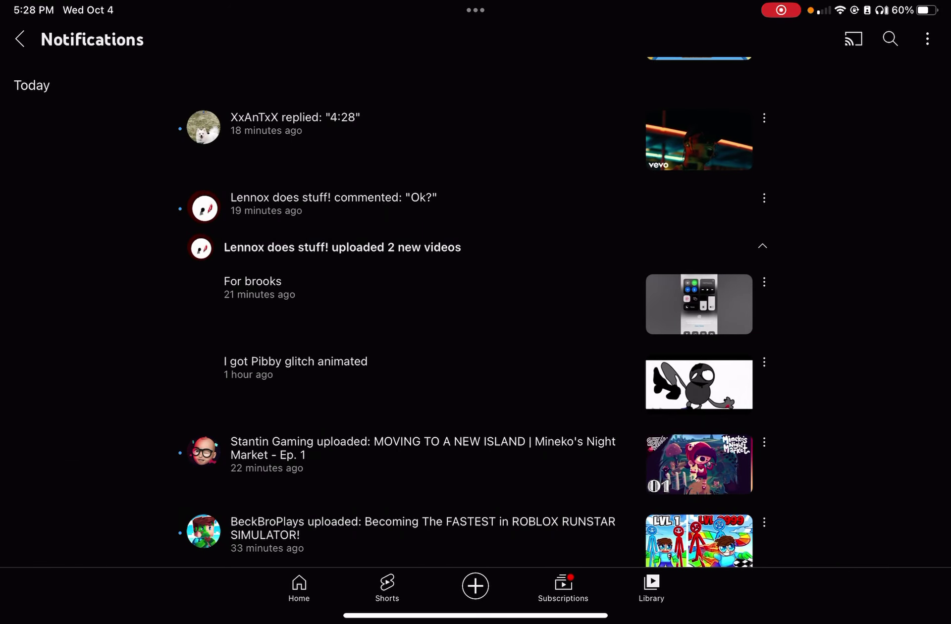
pyautogui.click(20, 38)
pyautogui.scroll(-5, 595, 334)
pyautogui.scroll(-10, 609, 335)
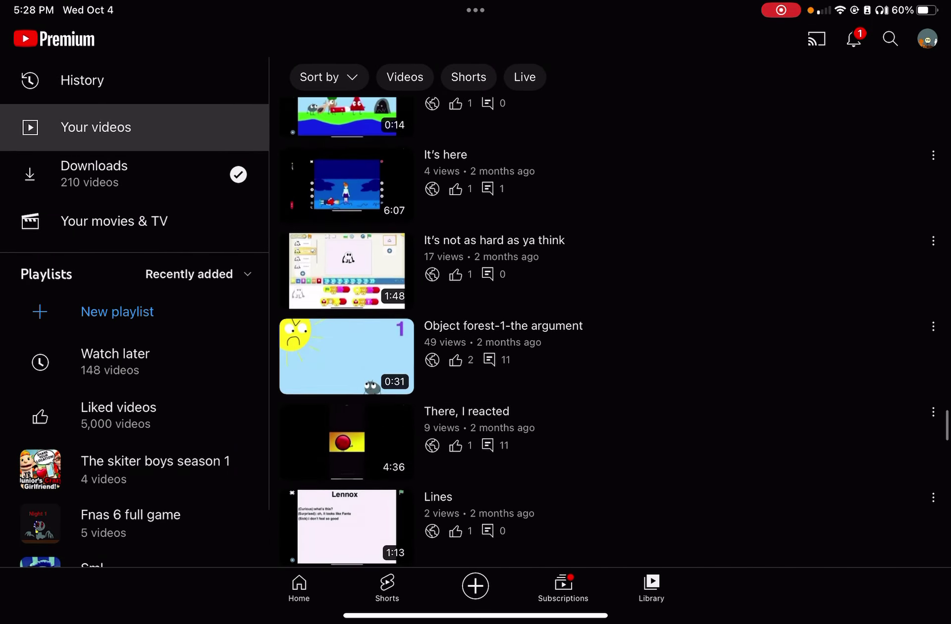
# Step: Search YouTube for 'Fnas 5'
pyautogui.click(889, 39)
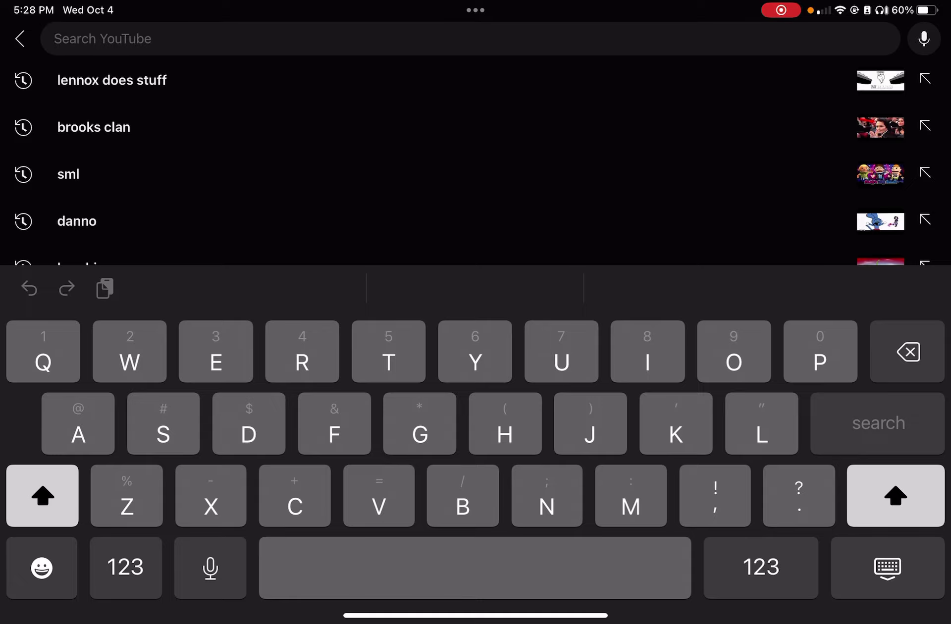
pyautogui.write('Fnas')
pyautogui.click(761, 574)
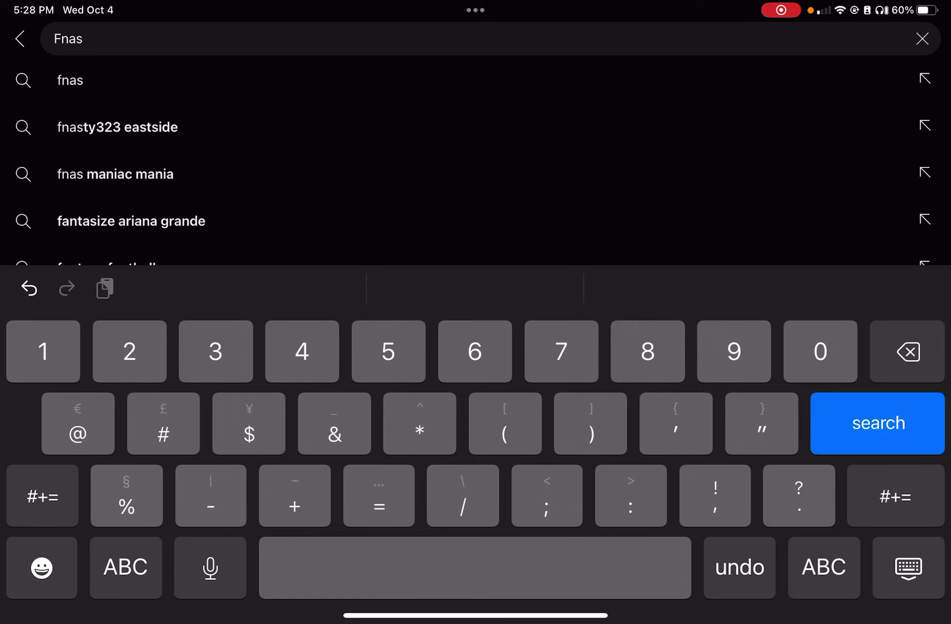
pyautogui.write(' 5')
pyautogui.press('Return')
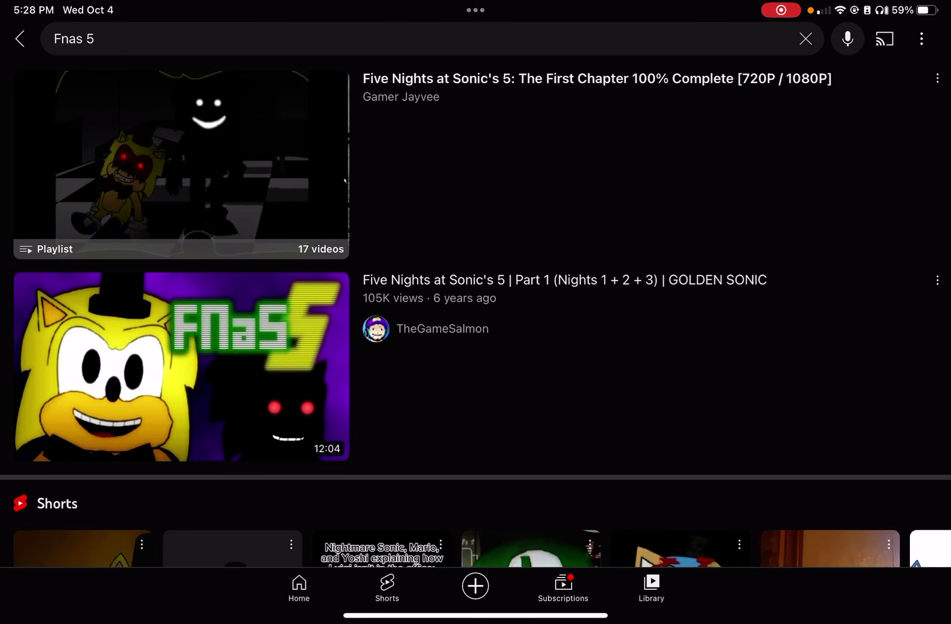
pyautogui.scroll(-3, 475, 312)
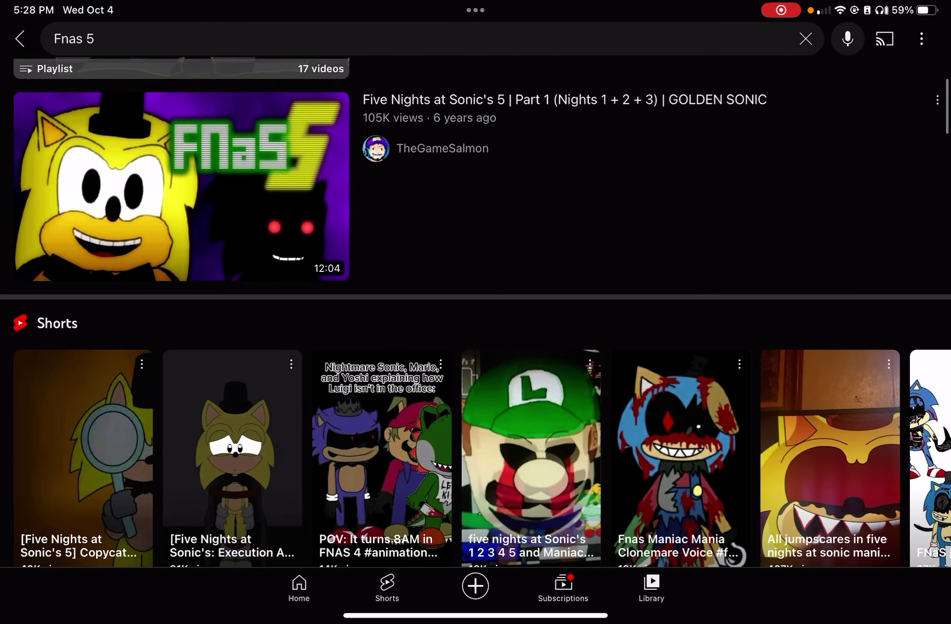
pyautogui.scroll(-5, 476, 312)
pyautogui.scroll(-5, 476, 312)
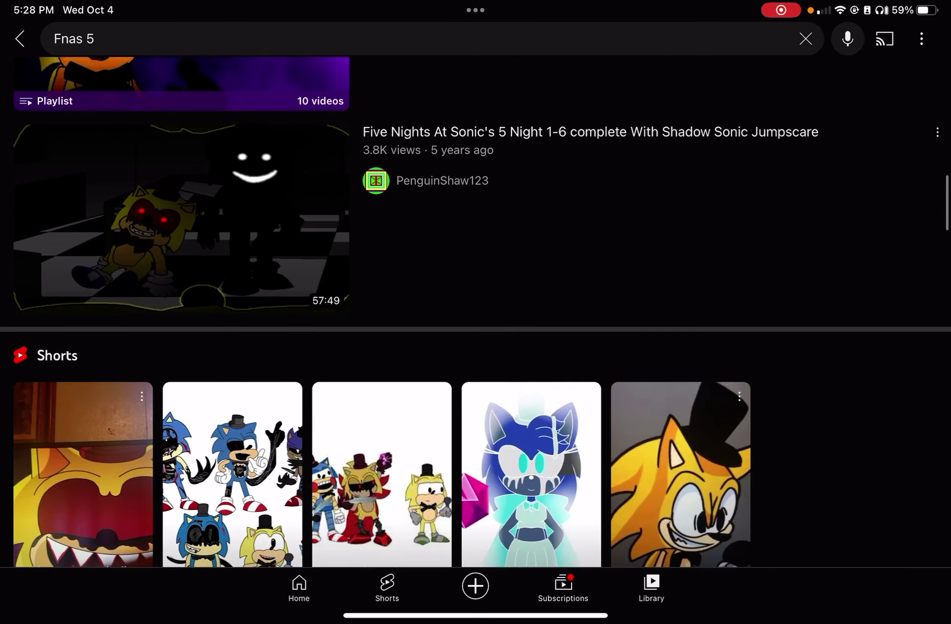
pyautogui.scroll(-5, 476, 312)
pyautogui.scroll(-5, 476, 313)
pyautogui.scroll(-5, 476, 312)
pyautogui.scroll(-3, 476, 312)
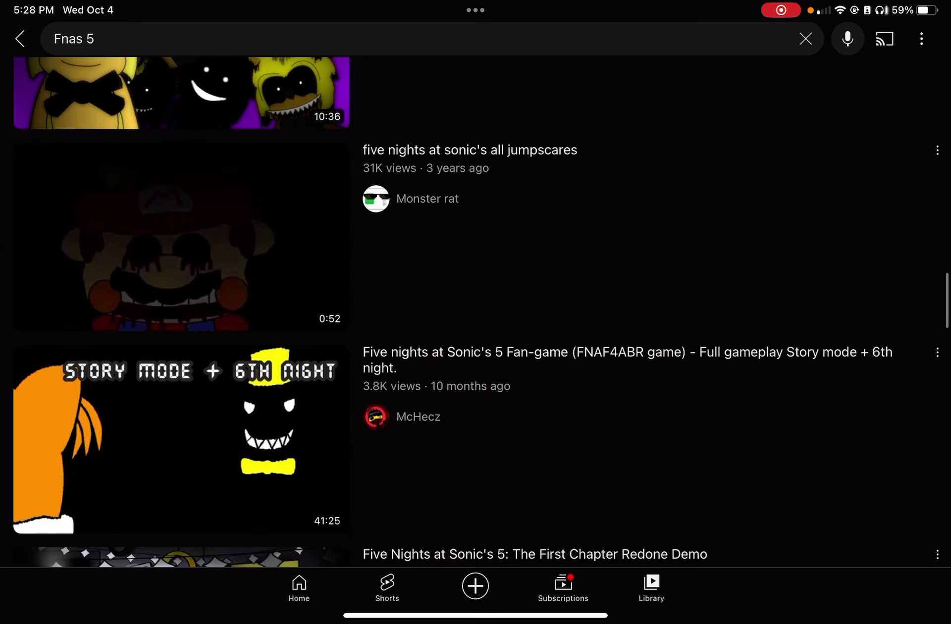
pyautogui.scroll(-4, 476, 312)
pyautogui.scroll(-5, 475, 312)
pyautogui.scroll(-8, 476, 312)
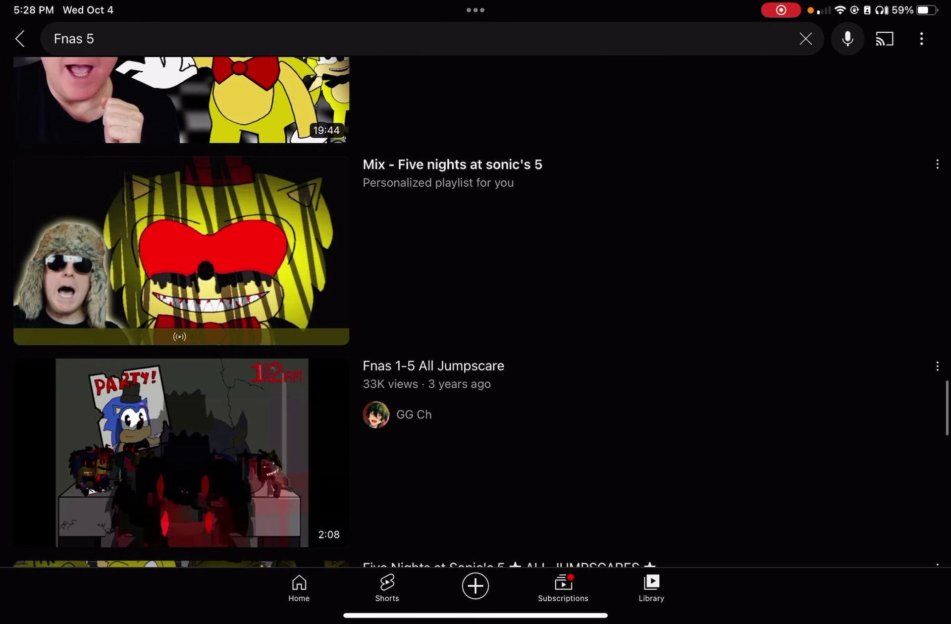
pyautogui.scroll(-2, 476, 313)
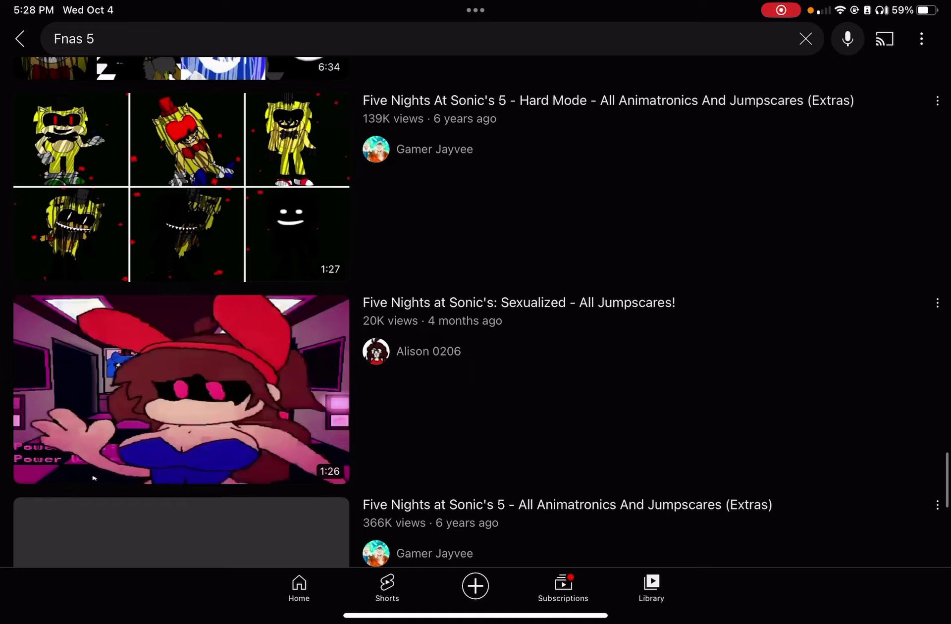
pyautogui.scroll(-5, 475, 313)
pyautogui.scroll(-4, 476, 312)
pyautogui.scroll(-5, 476, 313)
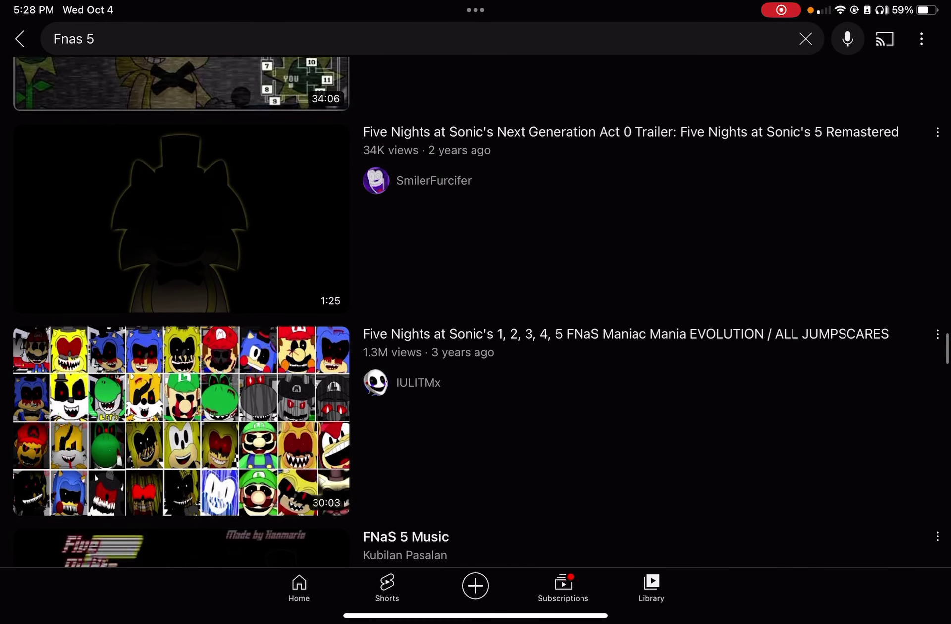
pyautogui.scroll(-6, 475, 312)
pyautogui.scroll(-5, 476, 312)
pyautogui.scroll(-6, 476, 312)
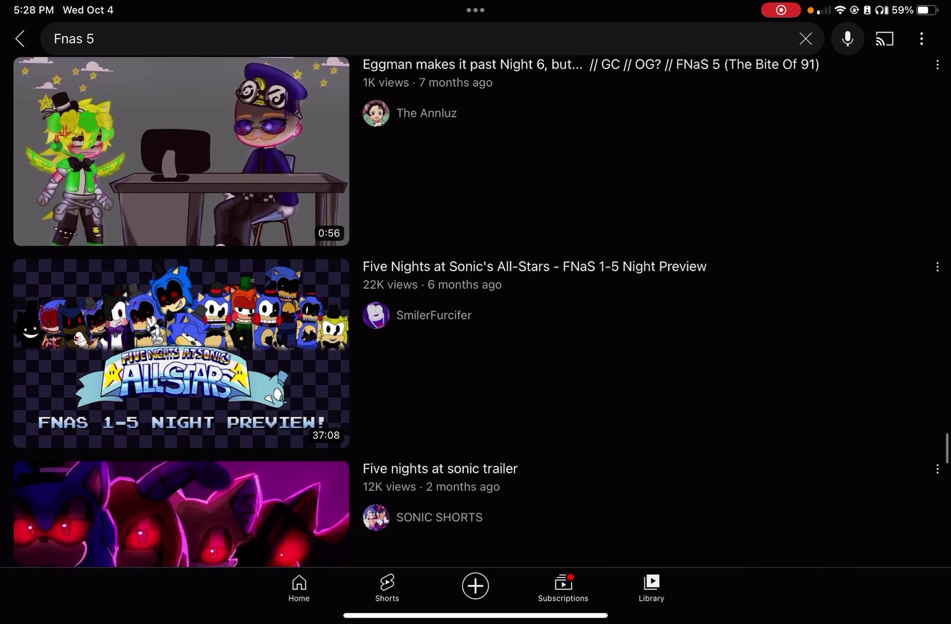
# Step: Replace the query with 'Five nights at Sunny's', fixing typos, and run the search
pyautogui.click(298, 39)
pyautogui.press('BackSpace')
pyautogui.press('BackSpace')
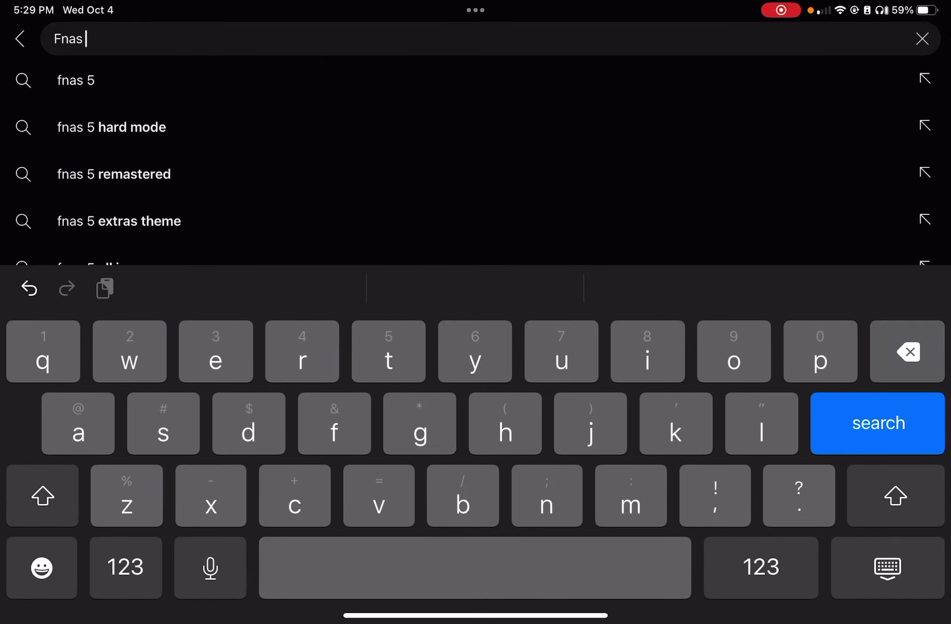
pyautogui.press('BackSpace')
pyautogui.press('BackSpace')
pyautogui.press('BackSpace')
pyautogui.write('v')
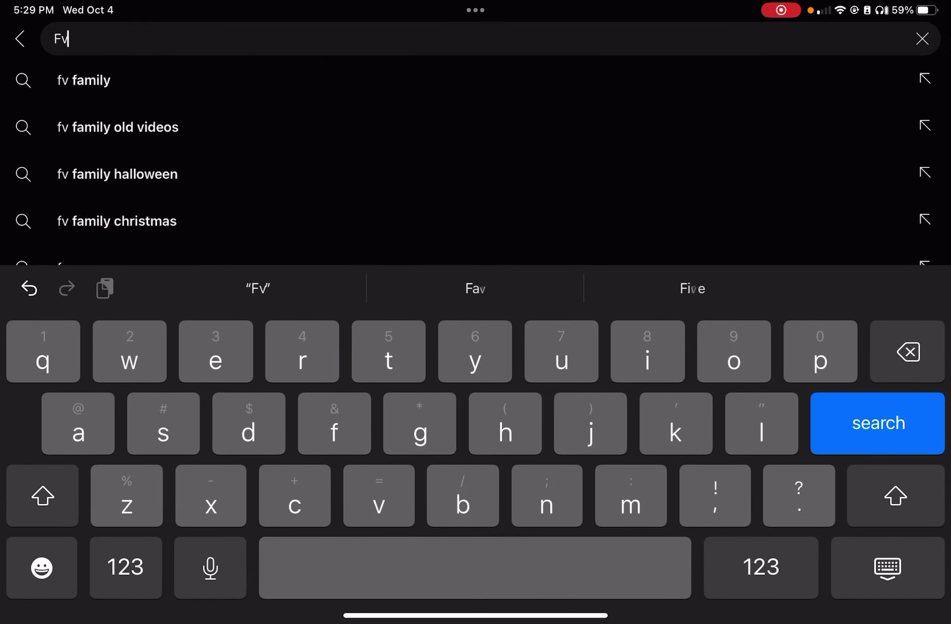
pyautogui.write('e')
pyautogui.press('BackSpace')
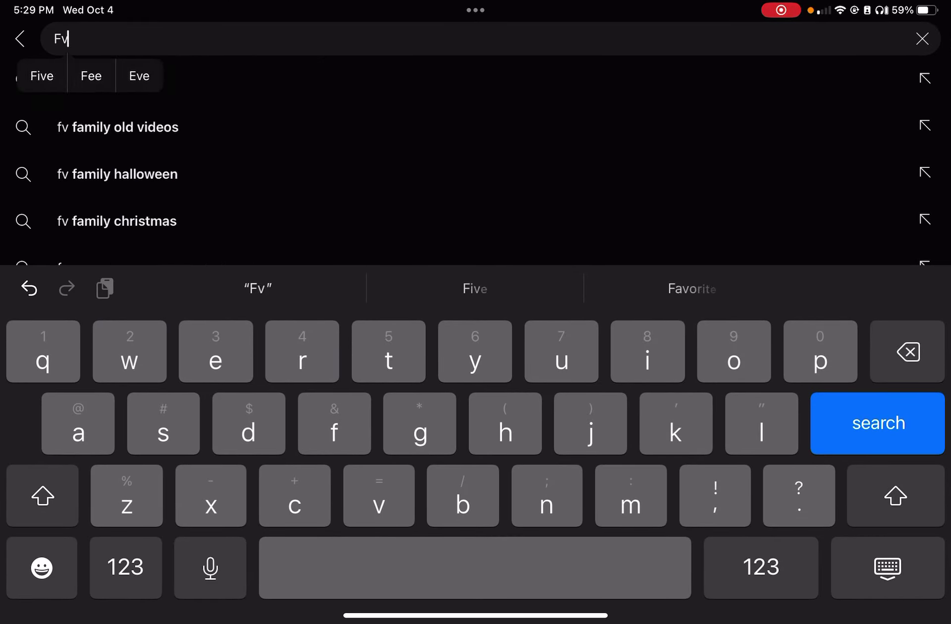
pyautogui.press('BackSpace')
pyautogui.write('ive')
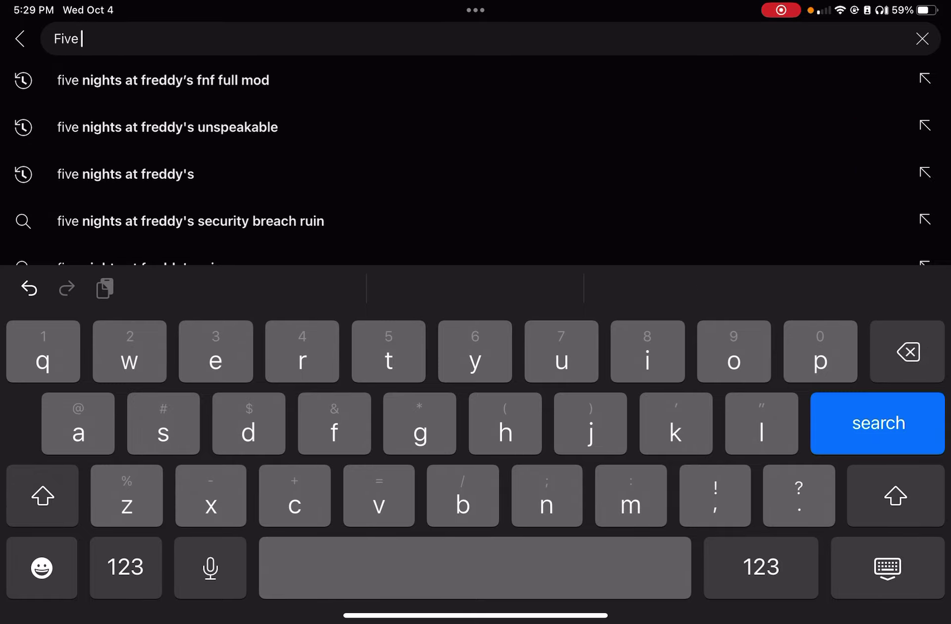
pyautogui.write(' nights ')
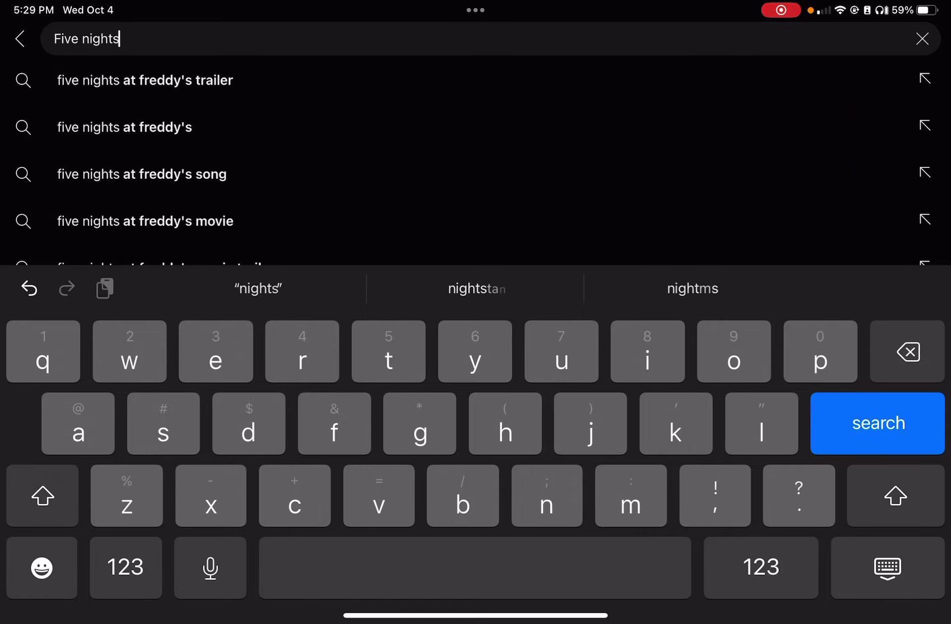
pyautogui.write('at ')
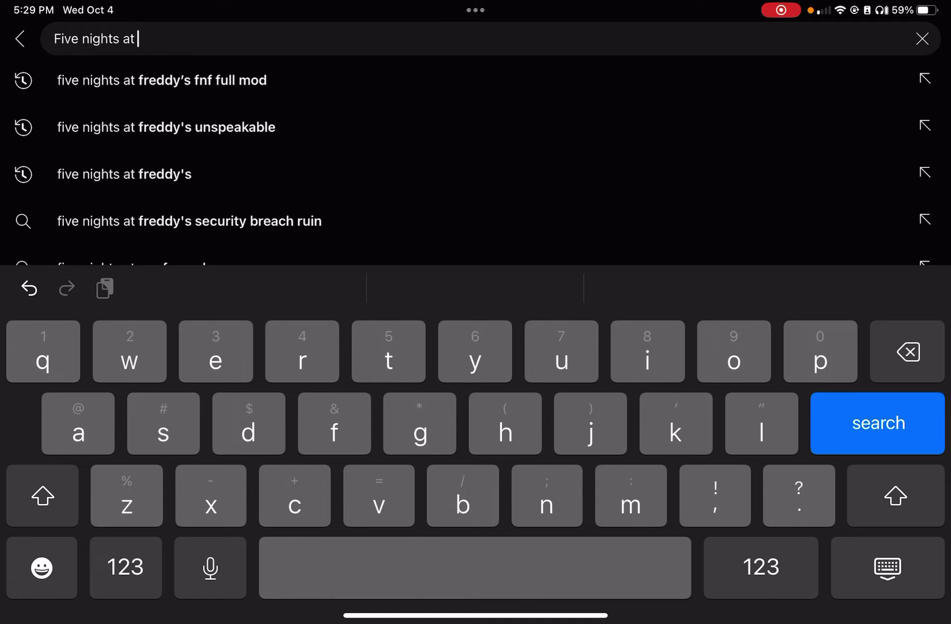
pyautogui.write('Su')
pyautogui.write('n')
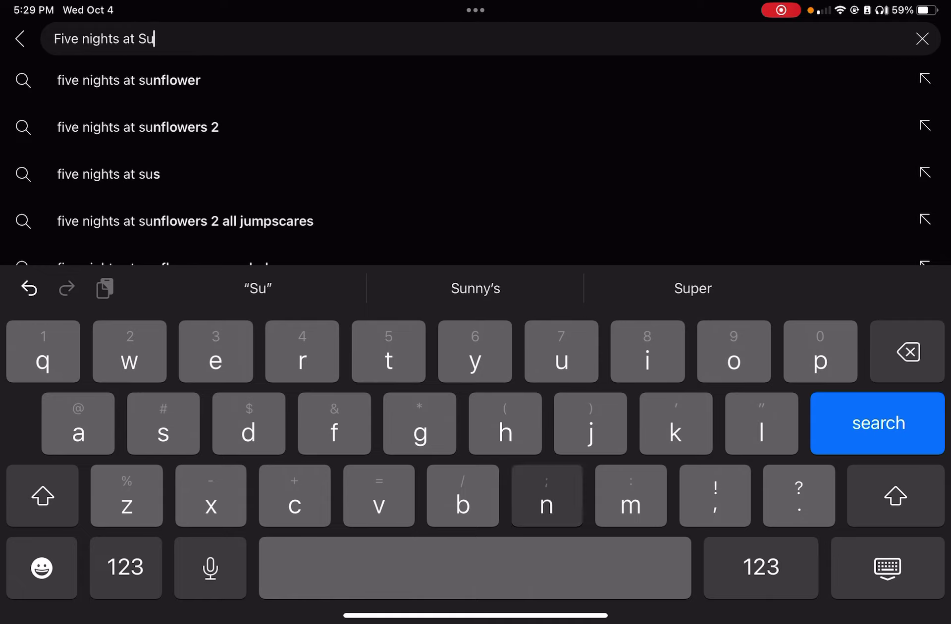
pyautogui.write("ny's")
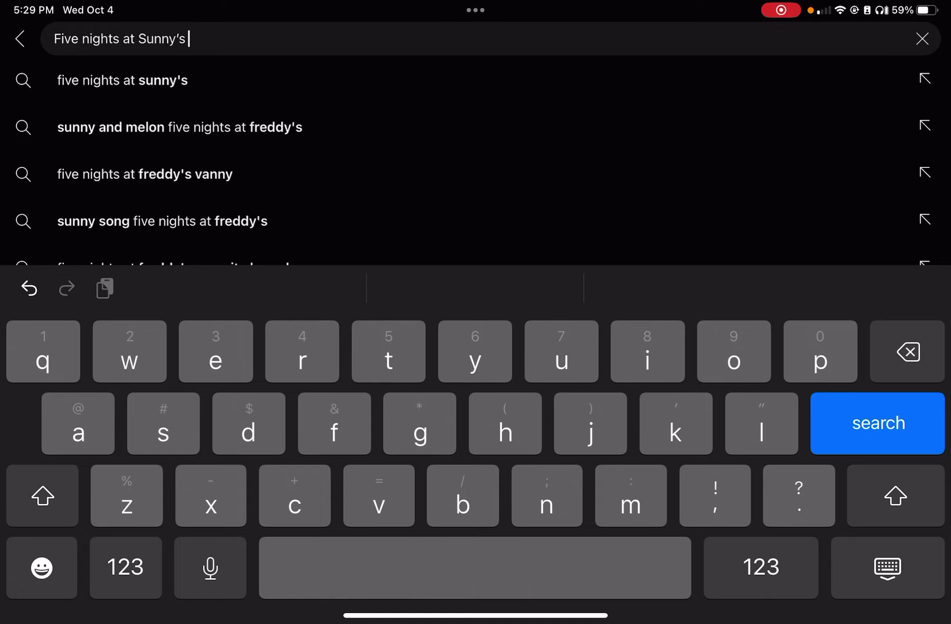
pyautogui.press('Return')
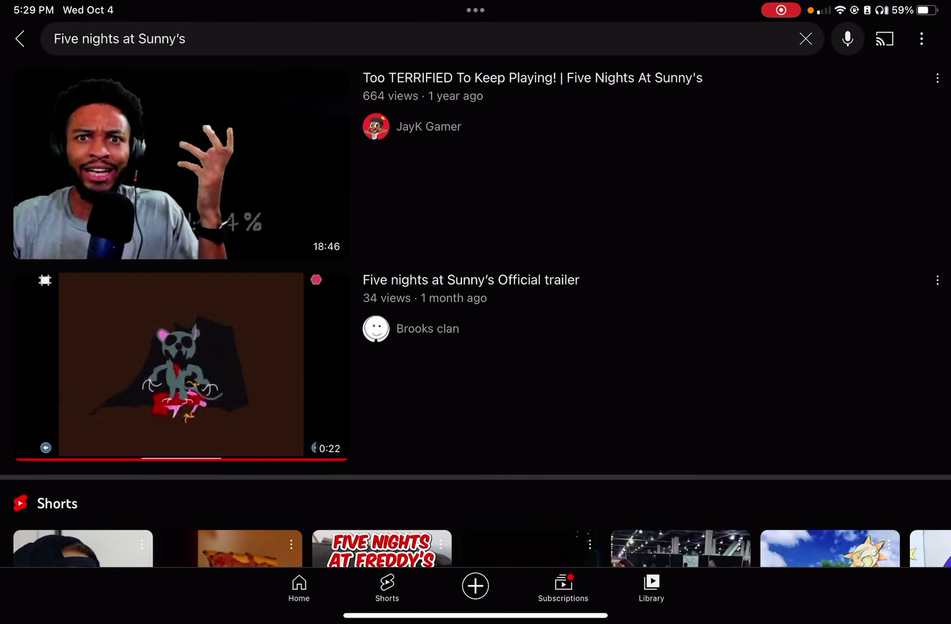
# Step: Play 'Too TERRIFIED To Keep Playing!' and double-tap to skip ahead in it
pyautogui.click(178, 164)
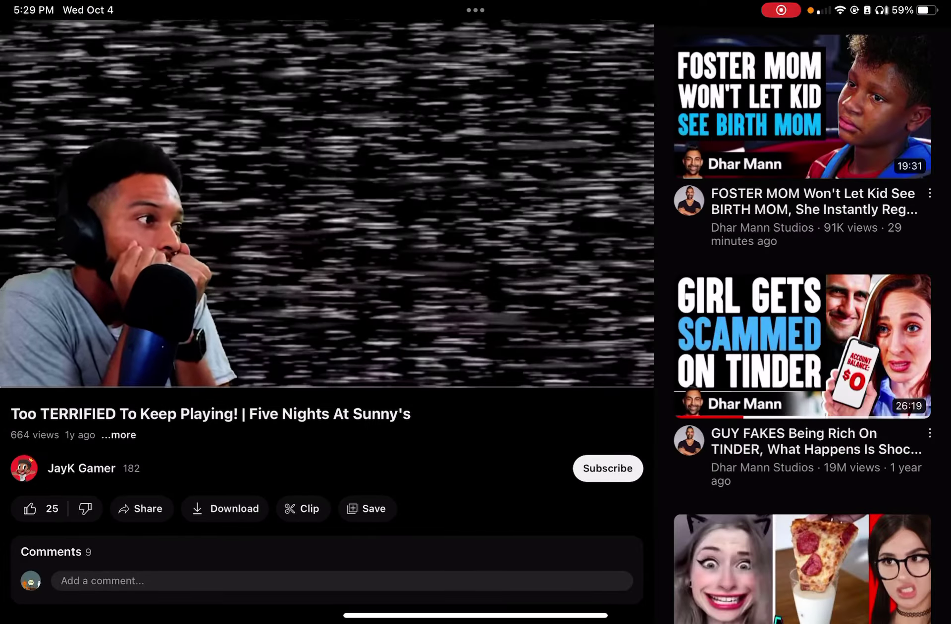
pyautogui.doubleClick(513, 208)
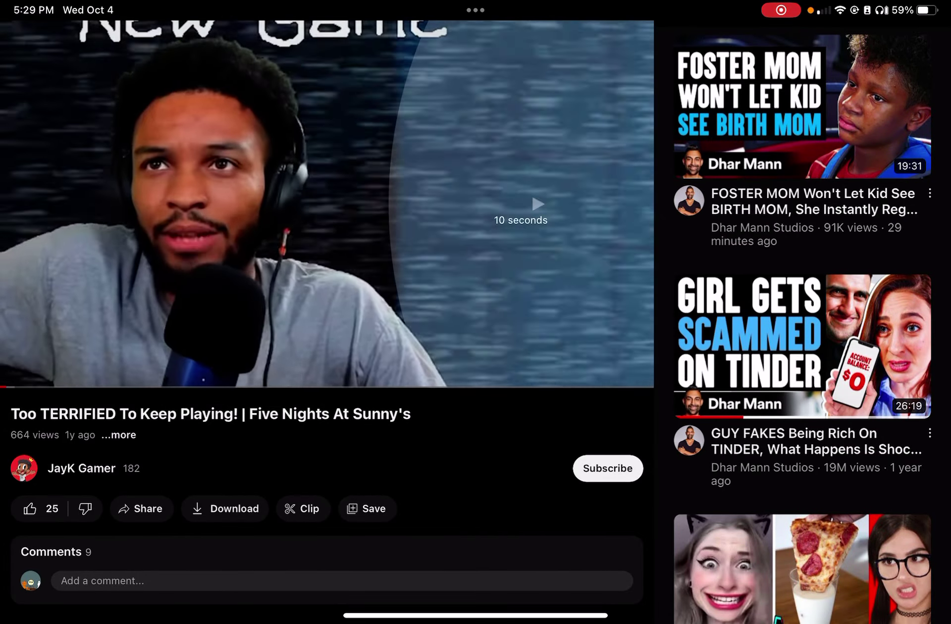
pyautogui.doubleClick(495, 191)
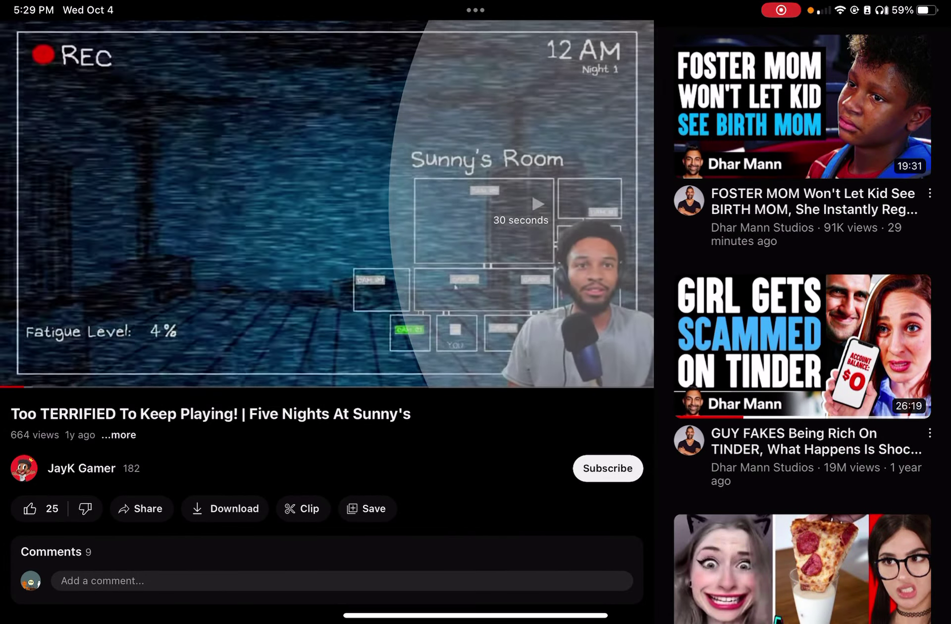
pyautogui.click(328, 200)
pyautogui.click(327, 202)
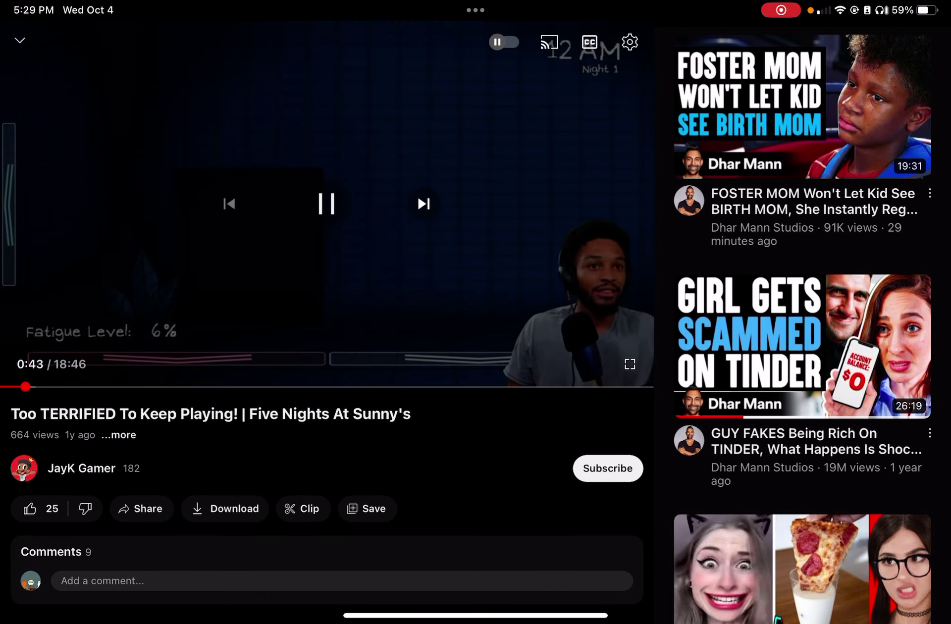
# Step: Close that video, then open and minimise the Five nights at Sunny's Official trailer
pyautogui.click(21, 40)
pyautogui.click(920, 545)
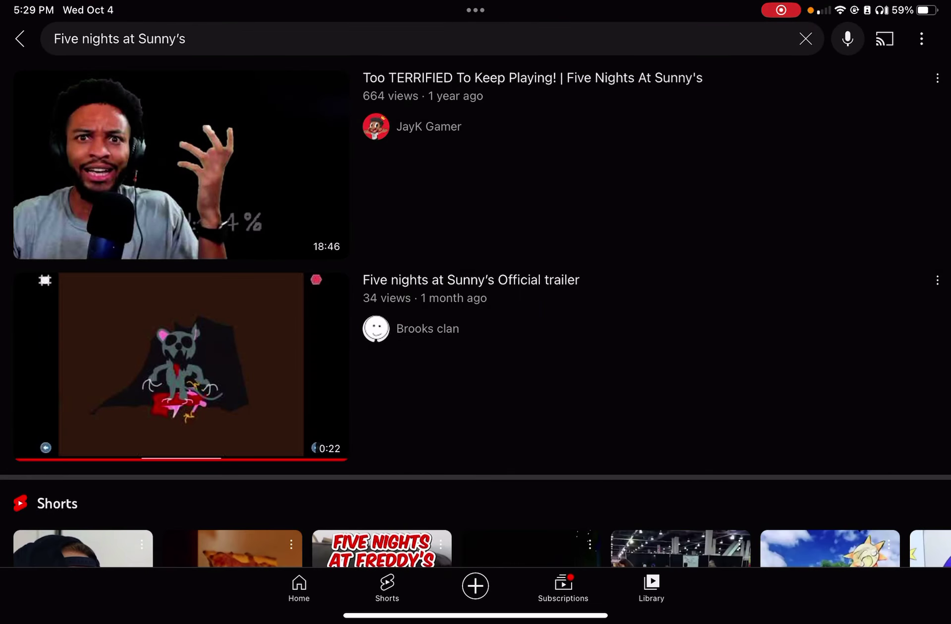
pyautogui.click(471, 312)
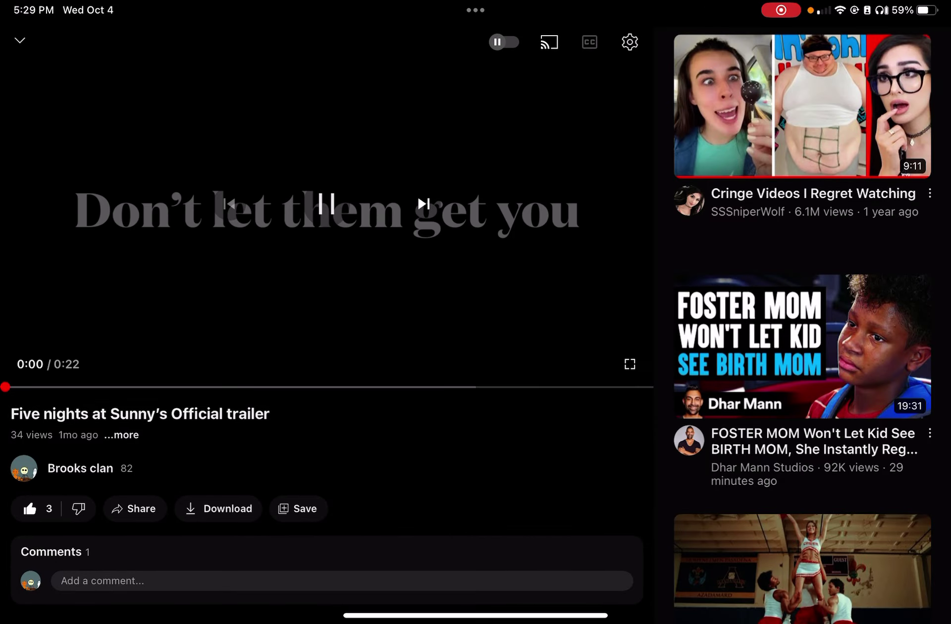
pyautogui.click(20, 41)
pyautogui.scroll(-10, 297, 335)
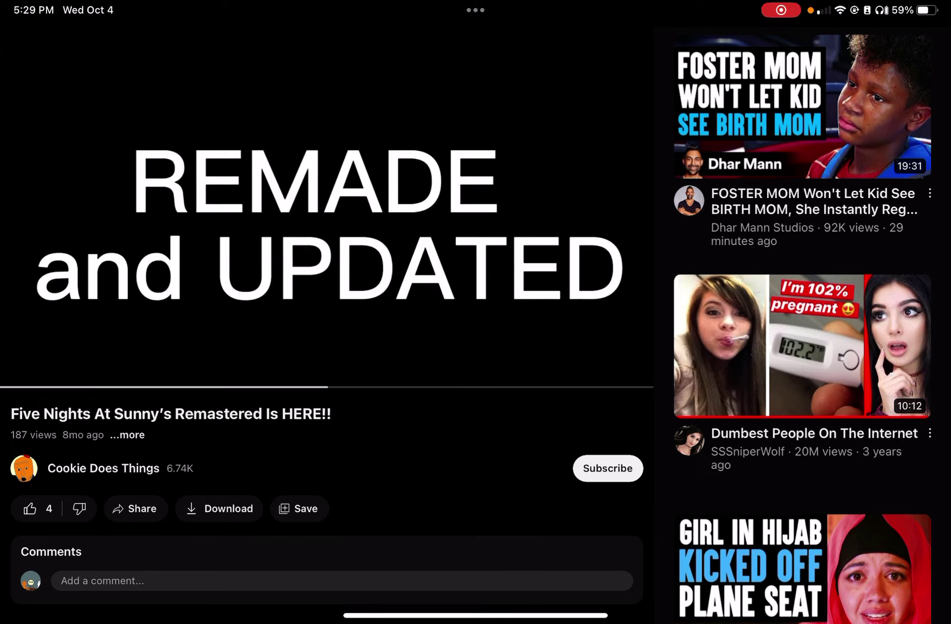
# Step: Close the remastered video's miniplayer and search for 'Five nights at Sunny's 5'
pyautogui.click(327, 201)
pyautogui.moveTo(327, 224); pyautogui.dragTo(327, 520)
pyautogui.scroll(-10, 475, 312)
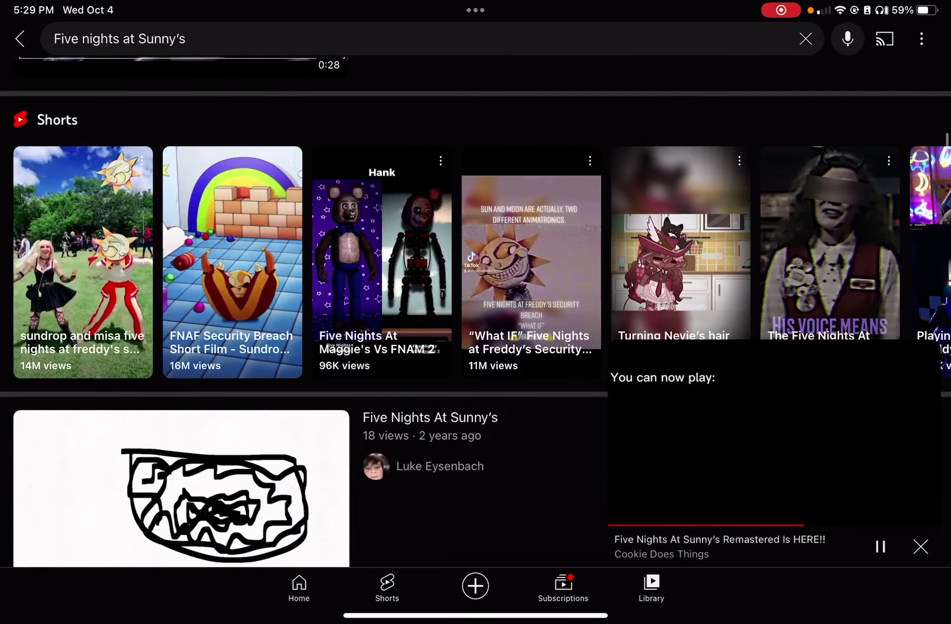
pyautogui.click(919, 546)
pyautogui.scroll(-10, 476, 312)
pyautogui.click(416, 38)
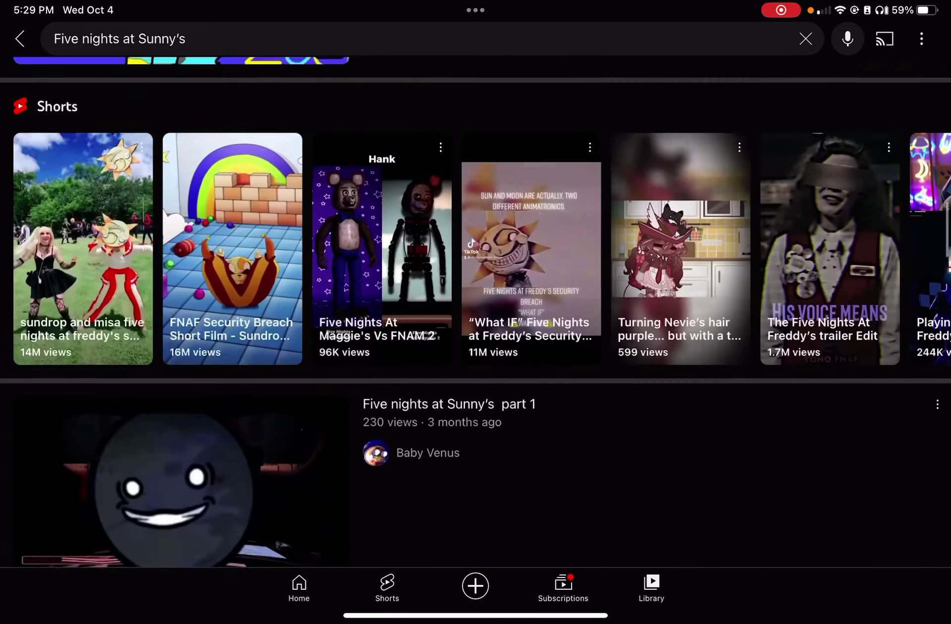
pyautogui.scroll(-10, 476, 313)
pyautogui.scroll(-5, 476, 312)
pyautogui.scroll(3, 475, 312)
pyautogui.scroll(3, 475, 313)
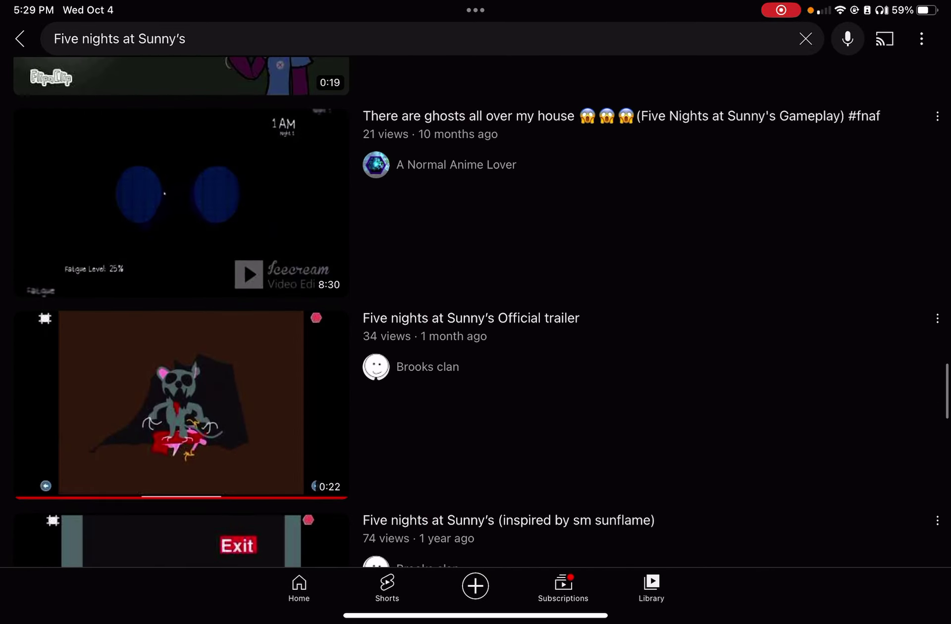
pyautogui.scroll(-1, 476, 312)
pyautogui.scroll(-3, 475, 312)
pyautogui.scroll(-5, 476, 312)
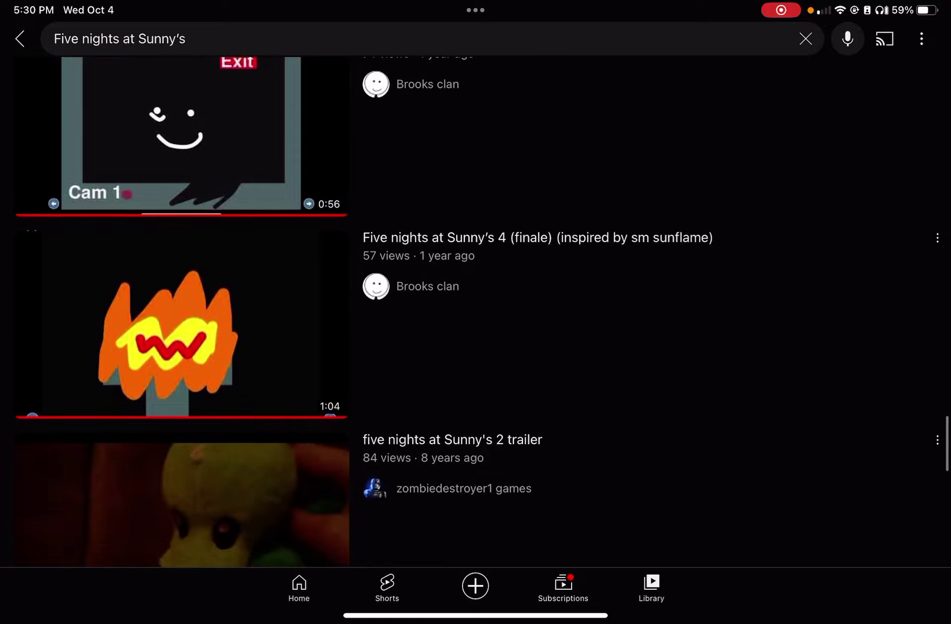
pyautogui.scroll(-4, 476, 312)
pyautogui.scroll(-2, 476, 312)
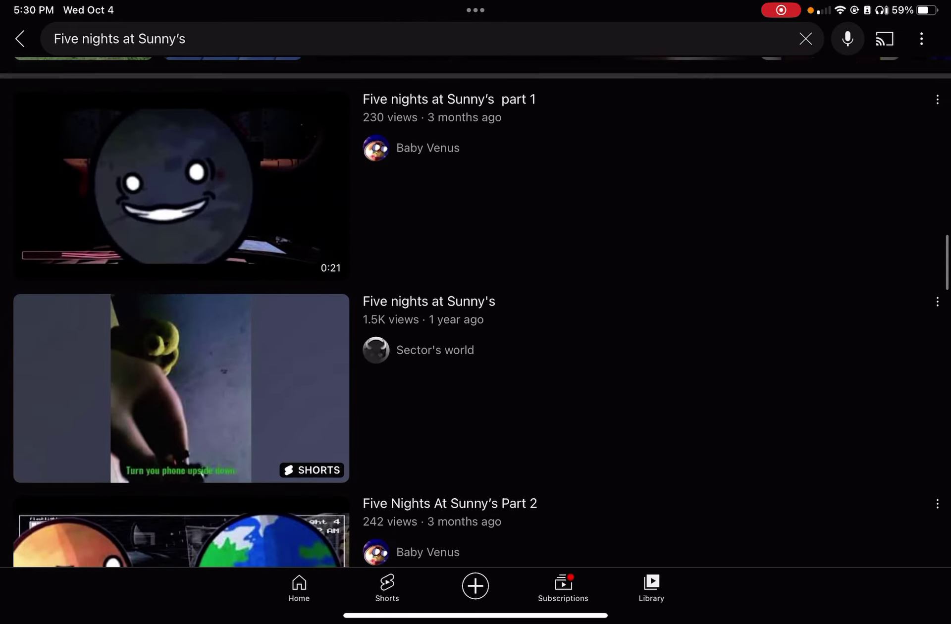
pyautogui.scroll(3, 476, 312)
pyautogui.scroll(-10, 475, 312)
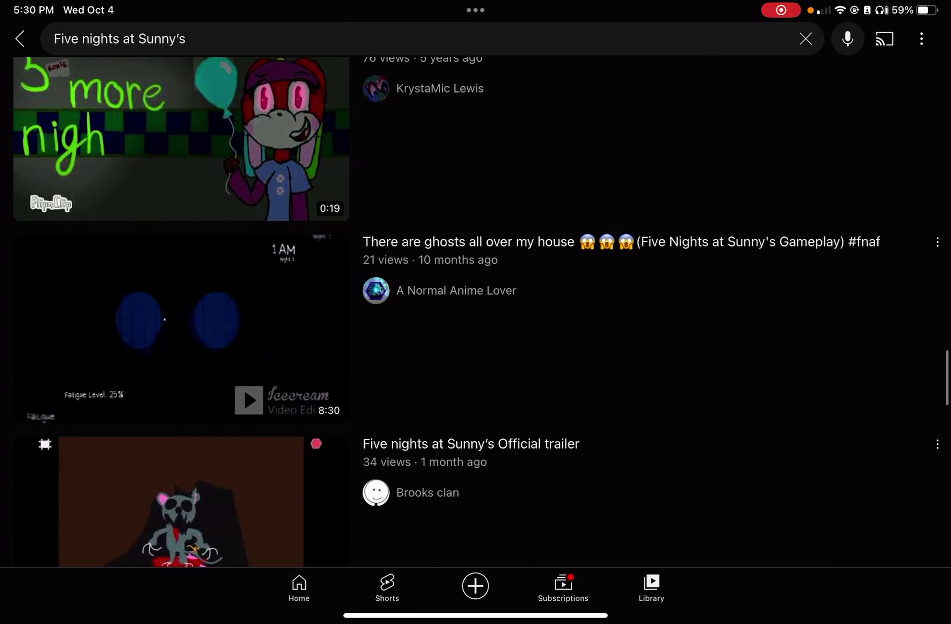
pyautogui.click(298, 39)
pyautogui.click(760, 573)
pyautogui.write('5')
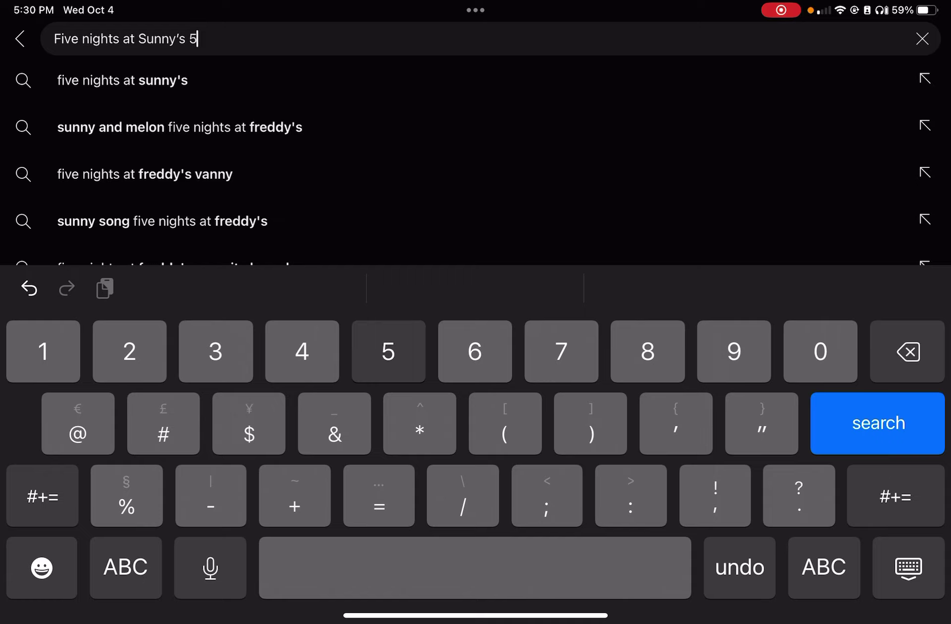
pyautogui.click(888, 573)
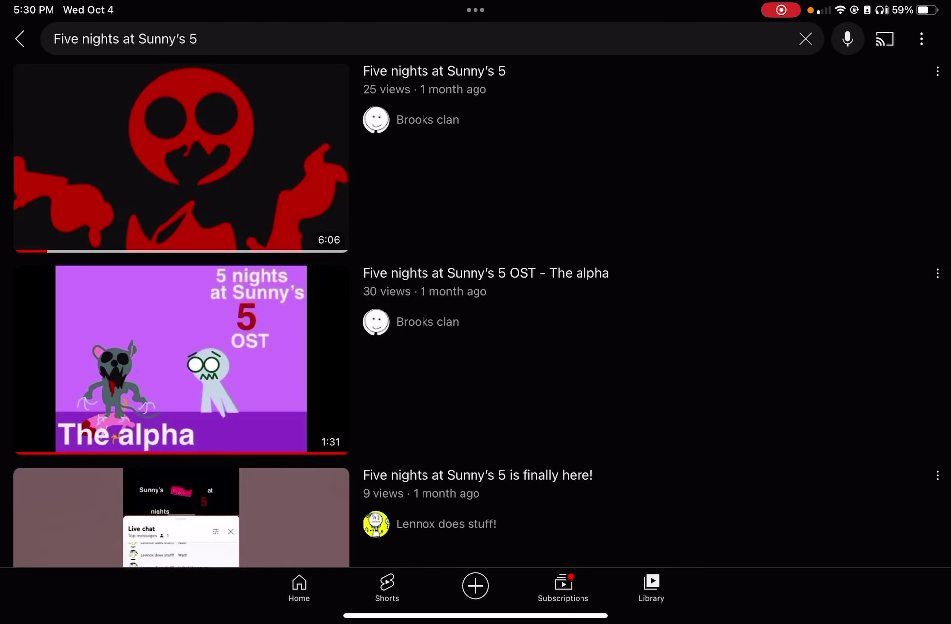
# Step: Play the first Five nights at Sunny's 5 result from about 0:31, then exit fullscreen
pyautogui.click(181, 157)
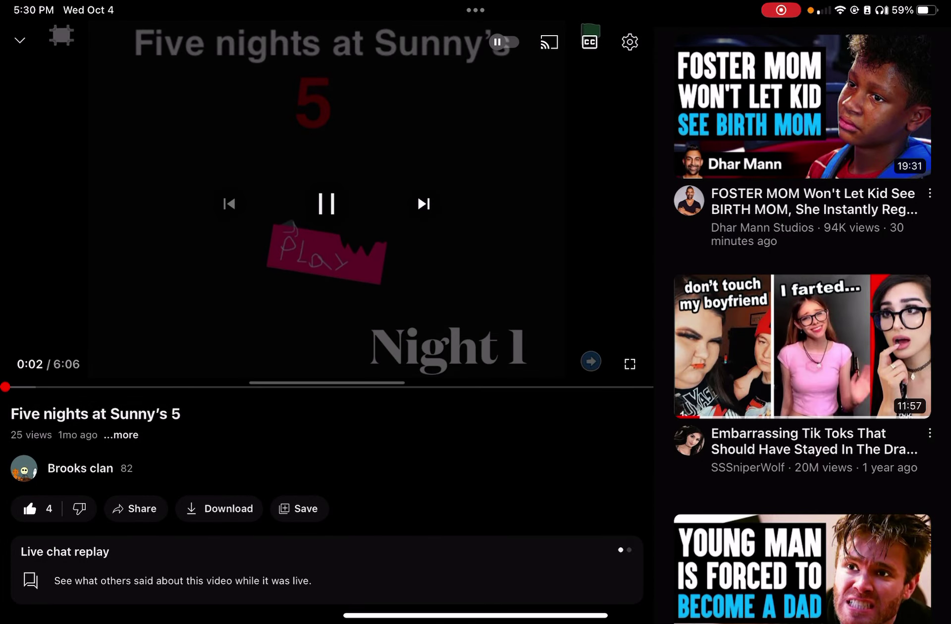
pyautogui.moveTo(7, 386); pyautogui.dragTo(54, 386)
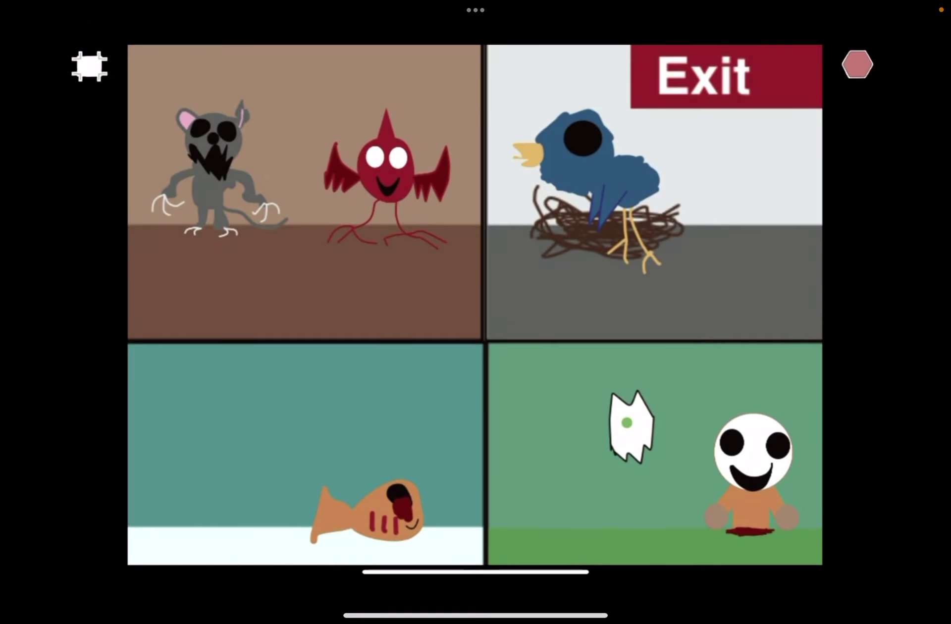
pyautogui.click(475, 446)
pyautogui.click(927, 573)
# Step: Close the video's miniplayer and step back through the earlier search results
pyautogui.click(20, 38)
pyautogui.click(920, 545)
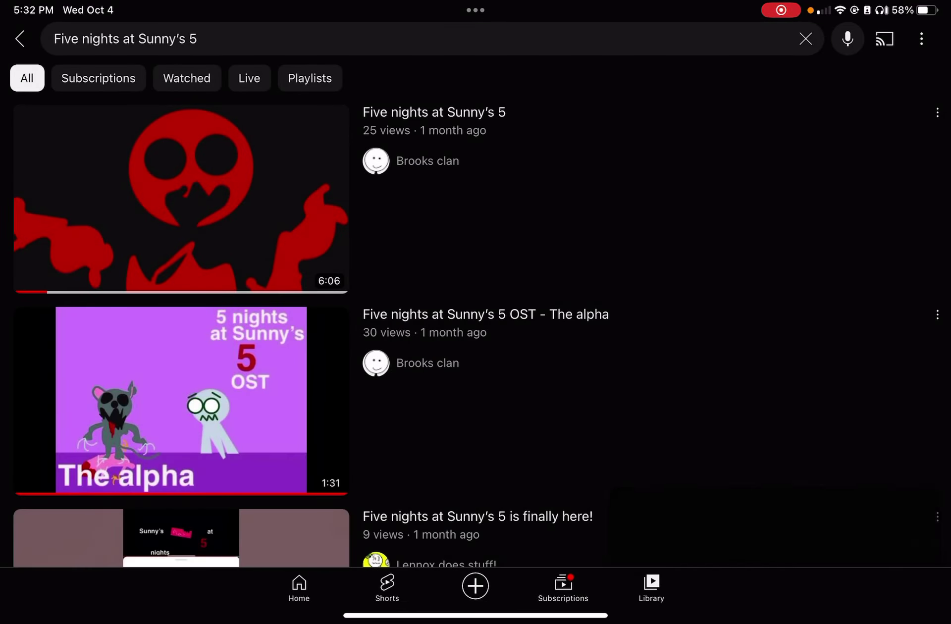
pyautogui.click(20, 39)
pyautogui.click(20, 39)
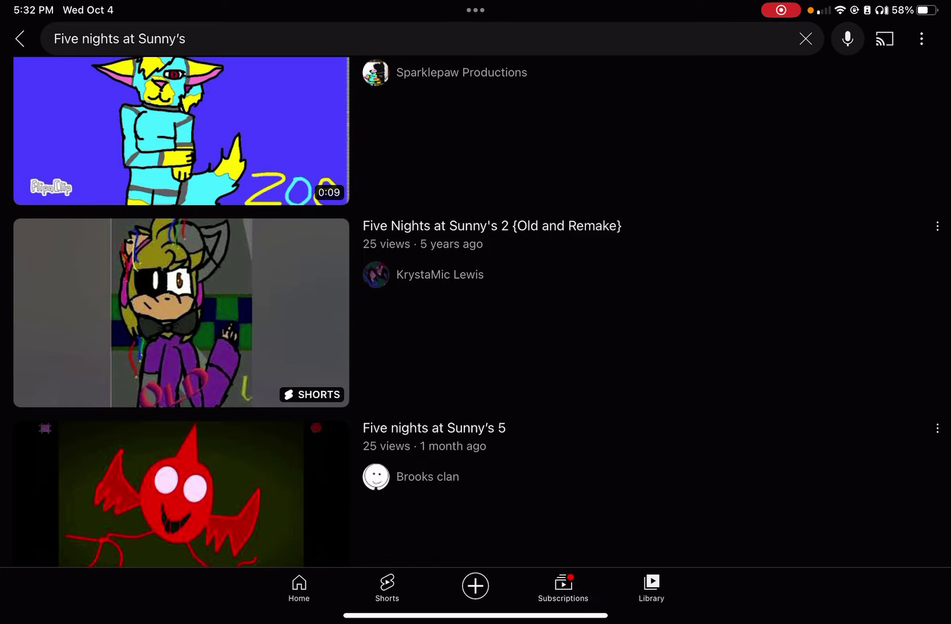
pyautogui.click(20, 39)
# Step: Return to the account's own uploaded videos list, showing older videos like 'Lines' and 'Ur friend'
pyautogui.click(21, 38)
pyautogui.scroll(5, 521, 312)
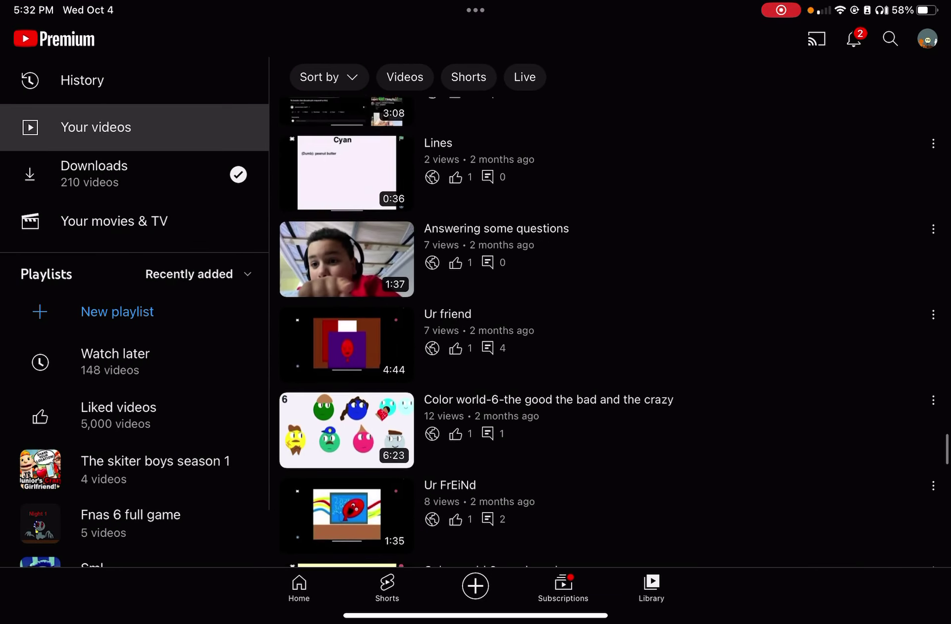